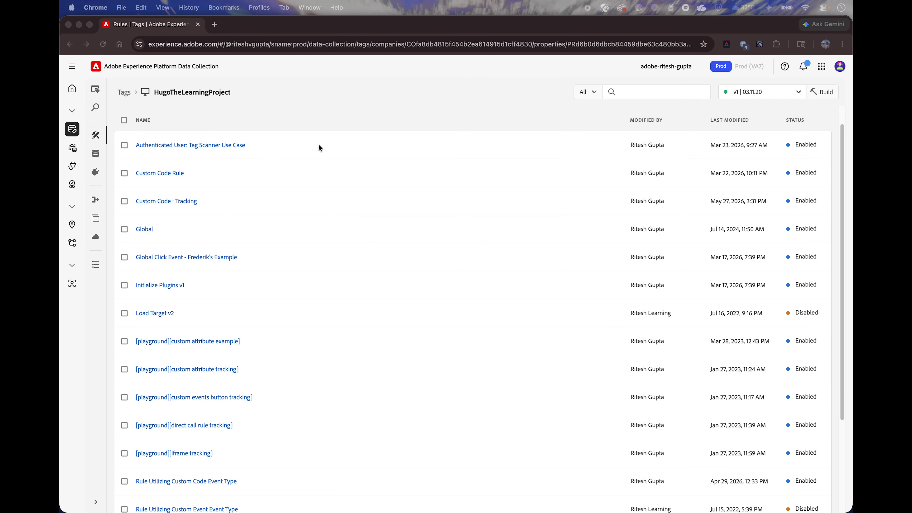
- Look through the rules list of the HugoTheLearningProject property
{"action": "scroll", "coordinate": [318, 145], "scroll_direction": "down", "scroll_amount": 5}
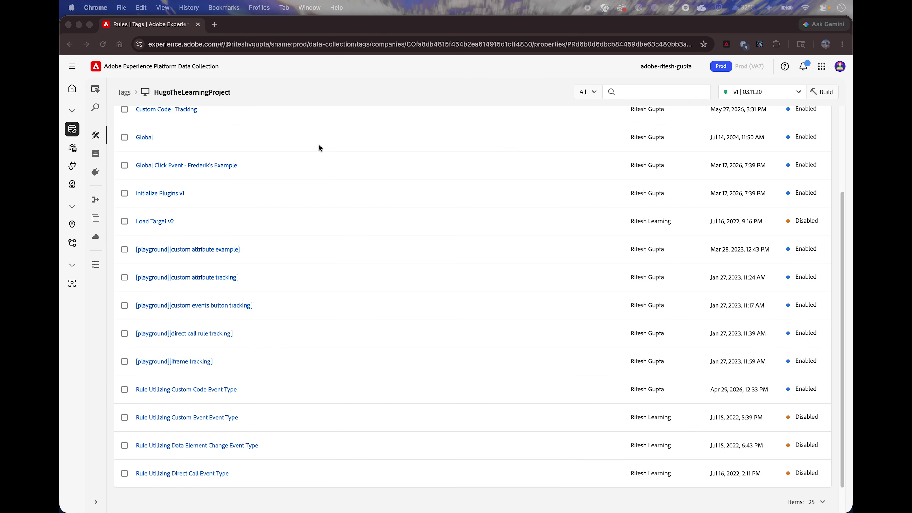
{"action": "scroll", "coordinate": [318, 145], "scroll_direction": "up", "scroll_amount": 5}
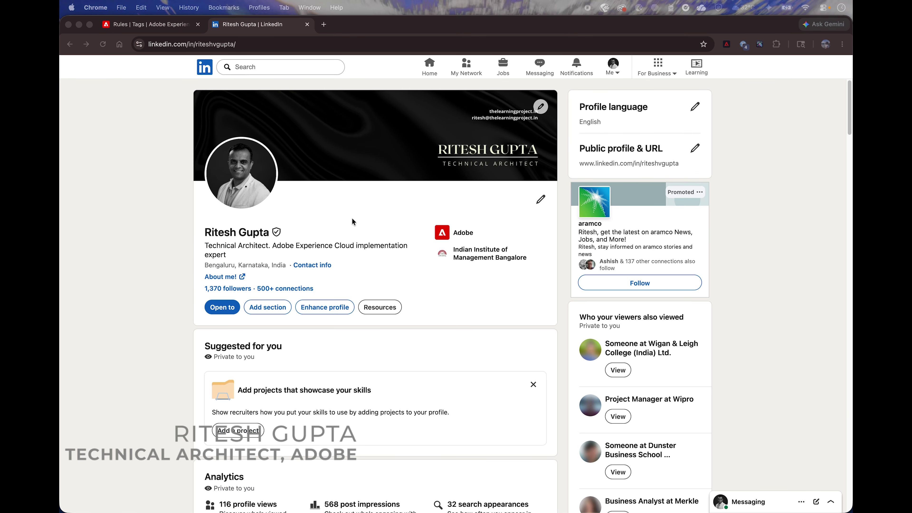
- Switch to the LinkedIn profile and look through the whole page
{"action": "left_click", "coordinate": [421, 347]}
{"action": "scroll", "coordinate": [421, 348], "scroll_direction": "down", "scroll_amount": 2}
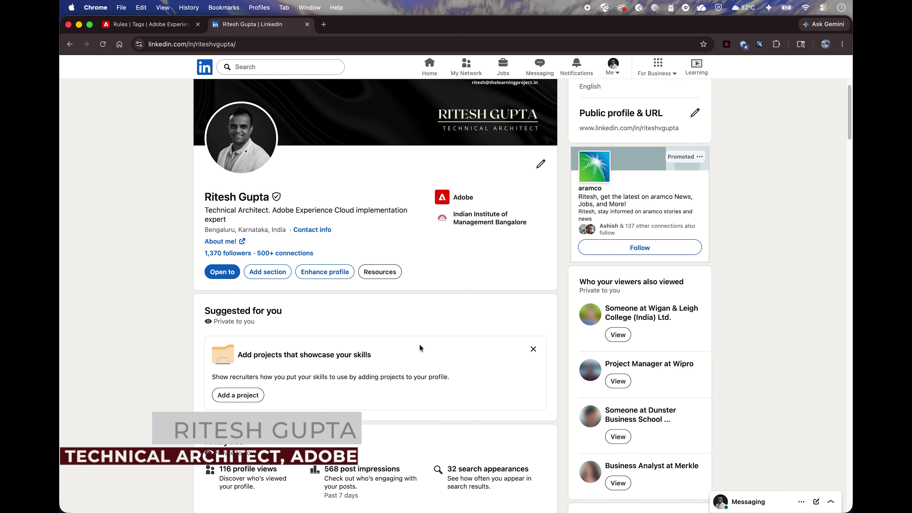
{"action": "scroll", "coordinate": [420, 345], "scroll_direction": "down", "scroll_amount": 7}
{"action": "scroll", "coordinate": [421, 347], "scroll_direction": "down", "scroll_amount": 20}
{"action": "scroll", "coordinate": [420, 345], "scroll_direction": "down", "scroll_amount": 1}
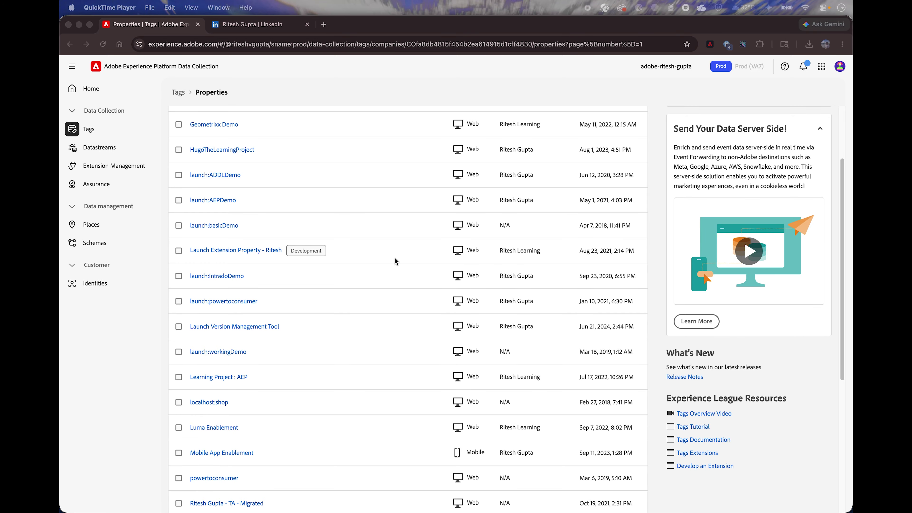
- Open the HugoTheLearningProject property from the Tags properties and review its rules
{"action": "left_click", "coordinate": [395, 259]}
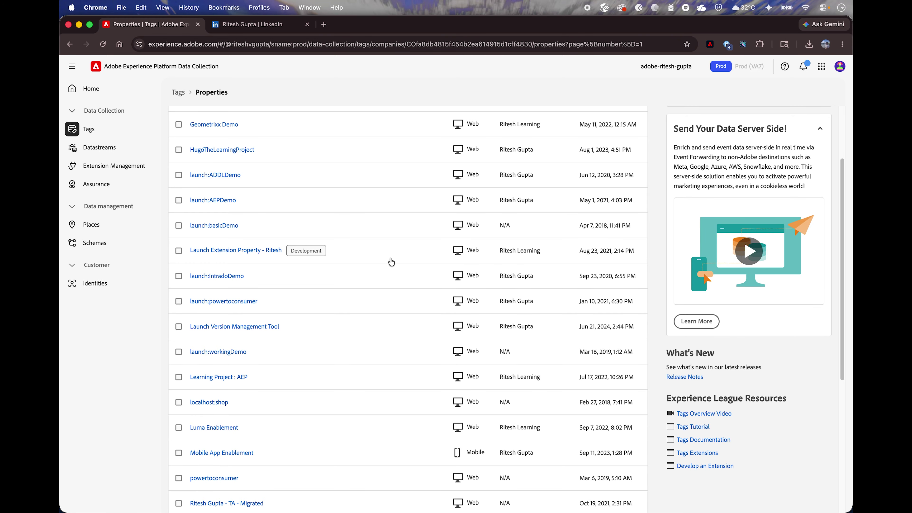
{"action": "scroll", "coordinate": [392, 259], "scroll_direction": "down", "scroll_amount": 2}
{"action": "scroll", "coordinate": [392, 262], "scroll_direction": "down", "scroll_amount": 3}
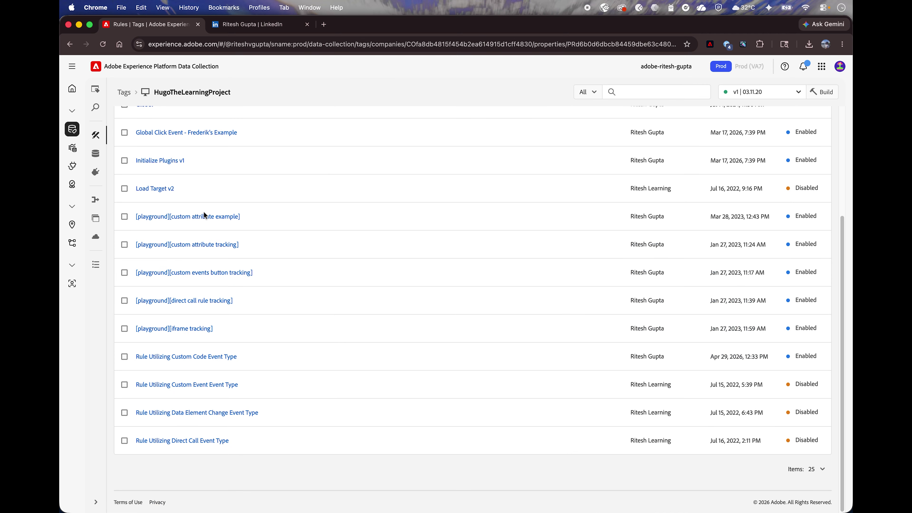
{"action": "left_click", "coordinate": [204, 218]}
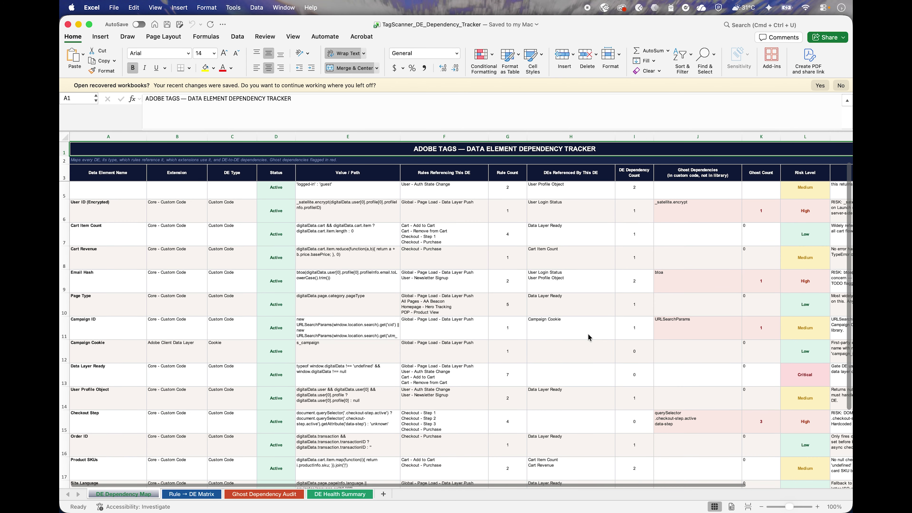
- Review the TagScanner_DE_Dependency_Tracker workbook in Excel and the data layer script in Visual Studio Code
{"action": "scroll", "coordinate": [589, 337], "scroll_direction": "down", "scroll_amount": 2}
{"action": "scroll", "coordinate": [589, 336], "scroll_direction": "down", "scroll_amount": 5}
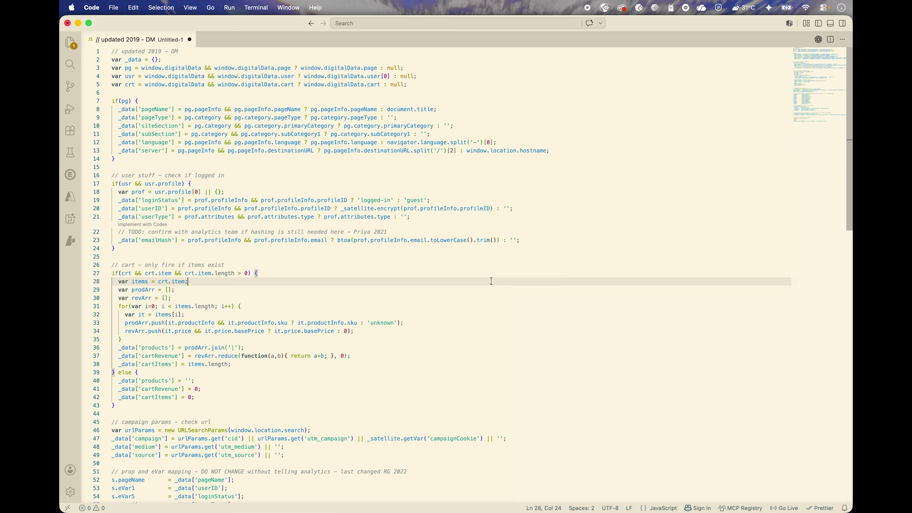
{"action": "scroll", "coordinate": [491, 281], "scroll_direction": "down", "scroll_amount": 5}
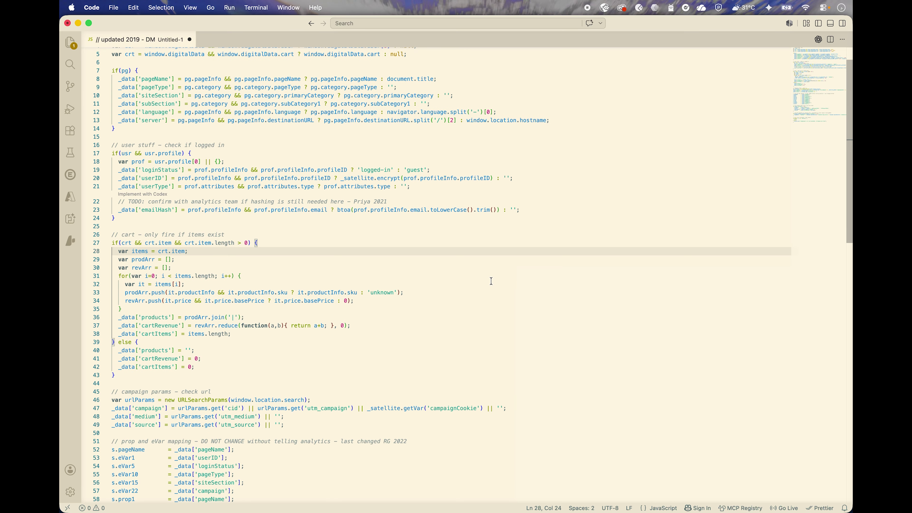
{"action": "scroll", "coordinate": [491, 281], "scroll_direction": "down", "scroll_amount": 5}
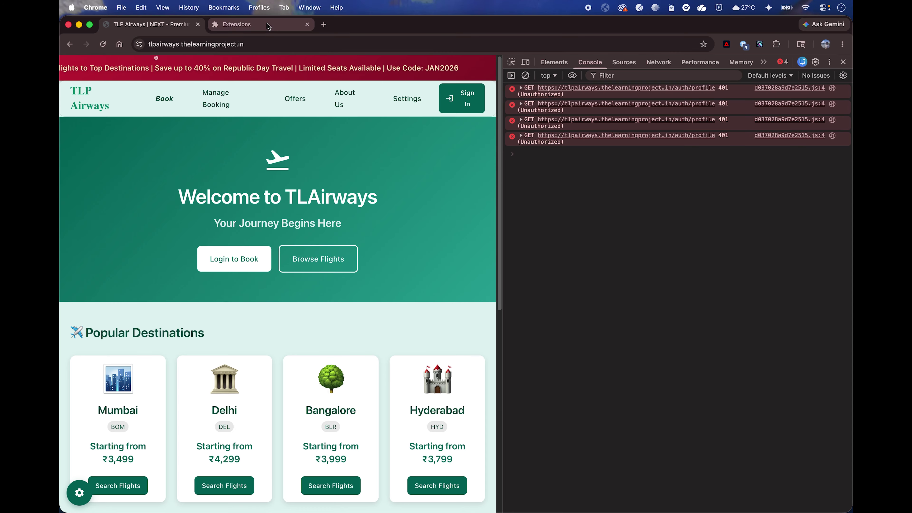
- Check the installed TagScanner extension on Chrome's Extensions page and return to the TLP Airways site
{"action": "left_click", "coordinate": [269, 25]}
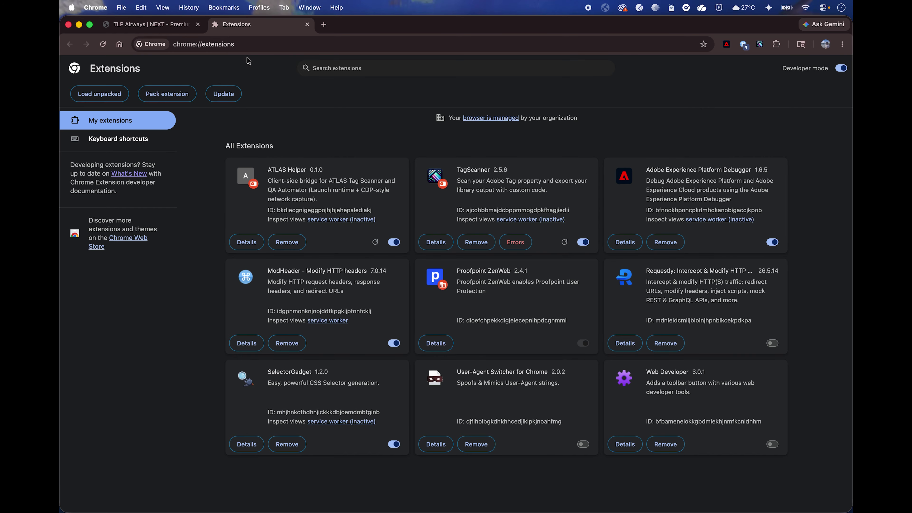
{"action": "key", "text": "ctrl+shift+Tab"}
- Evaluate _satellite._container in the TLP Airways console and expand the returned object and its environment entry
{"action": "key", "text": "Return"}
{"action": "left_click", "coordinate": [589, 164]}
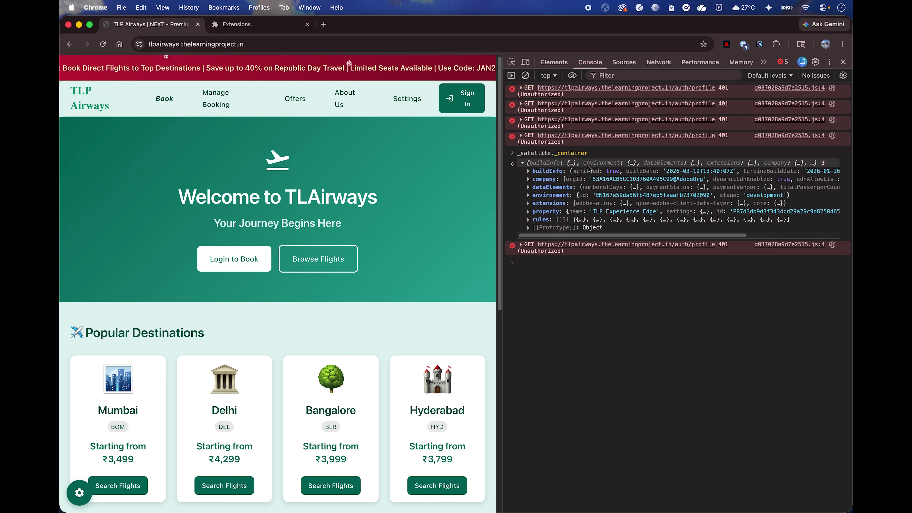
{"action": "left_click", "coordinate": [601, 196]}
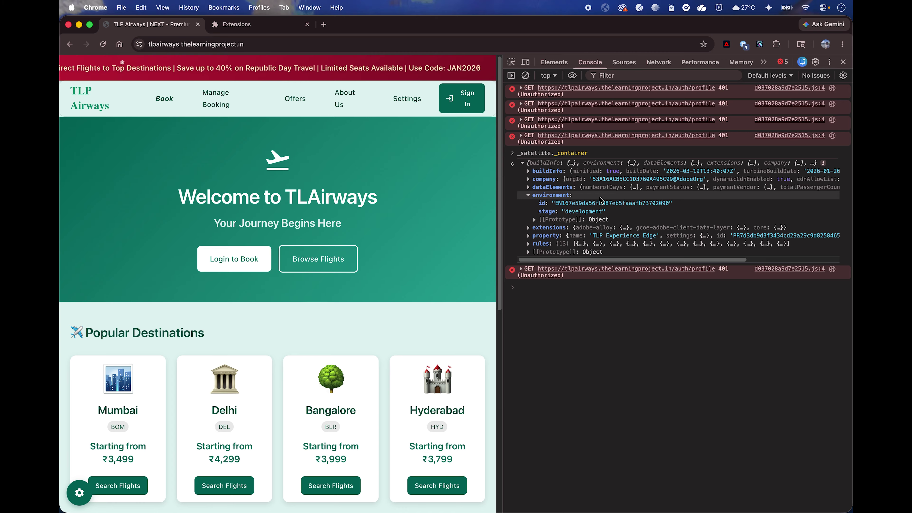
- Launch TagScanner on the TLP Airways site and enlarge its window to fill the screen
{"action": "left_click", "coordinate": [760, 45]}
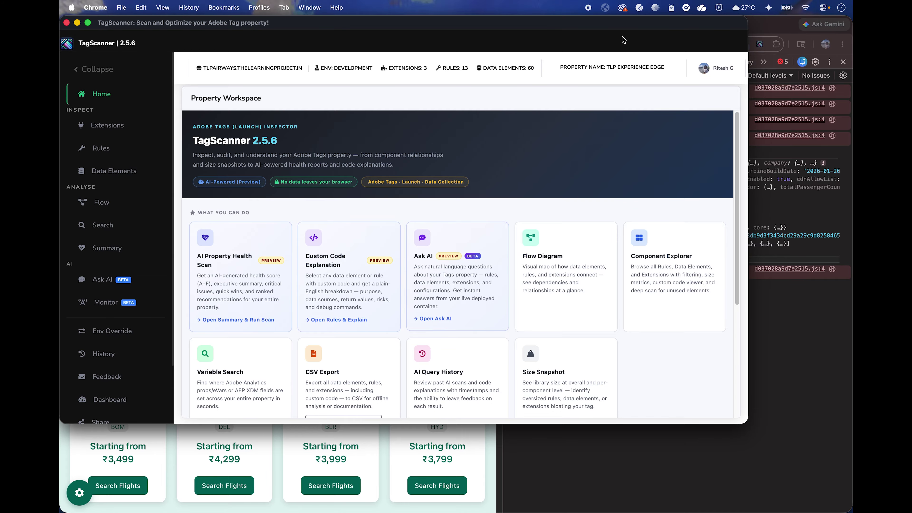
{"action": "double_click", "coordinate": [624, 28]}
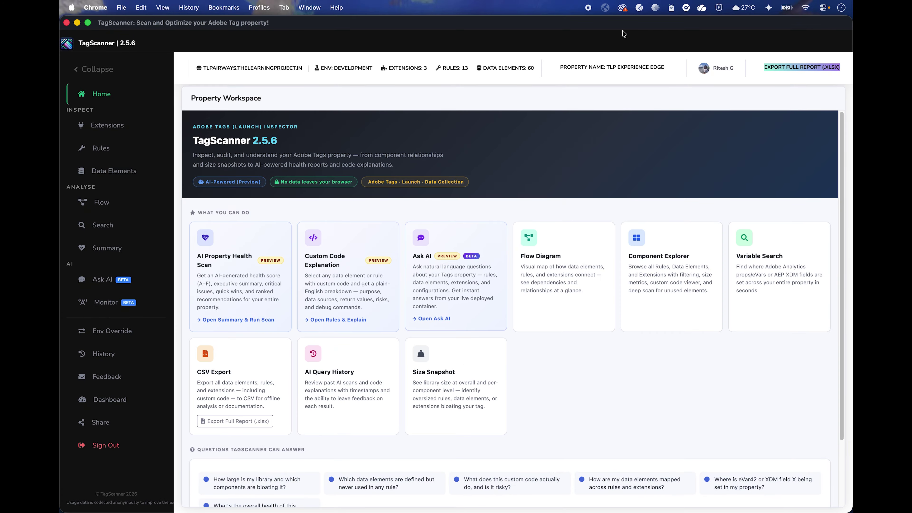
- Return to the TLP Airways window and expand the container's extensions and property entries in the console
{"action": "left_click", "coordinate": [309, 8]}
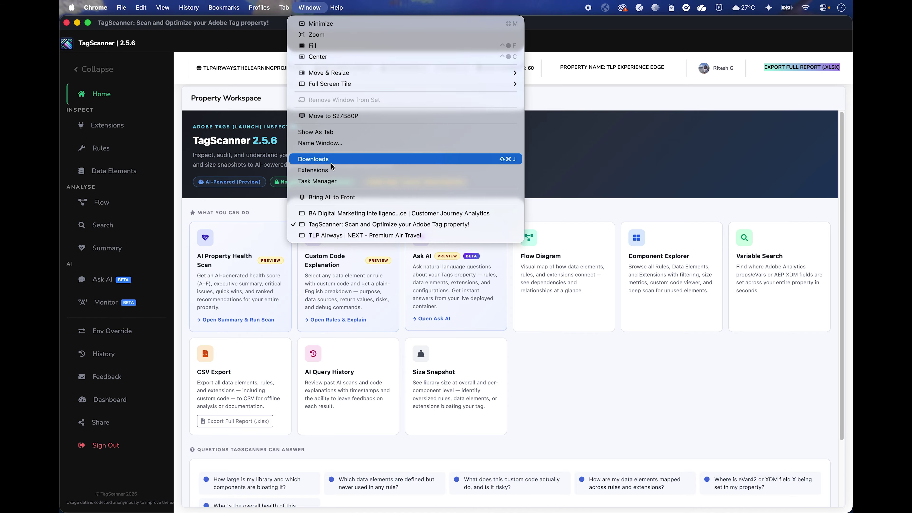
{"action": "left_click", "coordinate": [337, 236]}
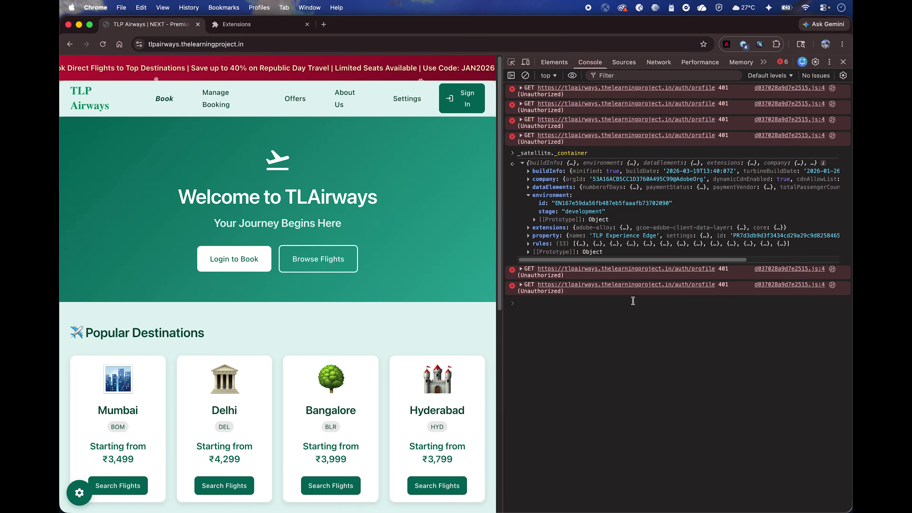
{"action": "left_click", "coordinate": [548, 227]}
{"action": "left_click", "coordinate": [548, 268]}
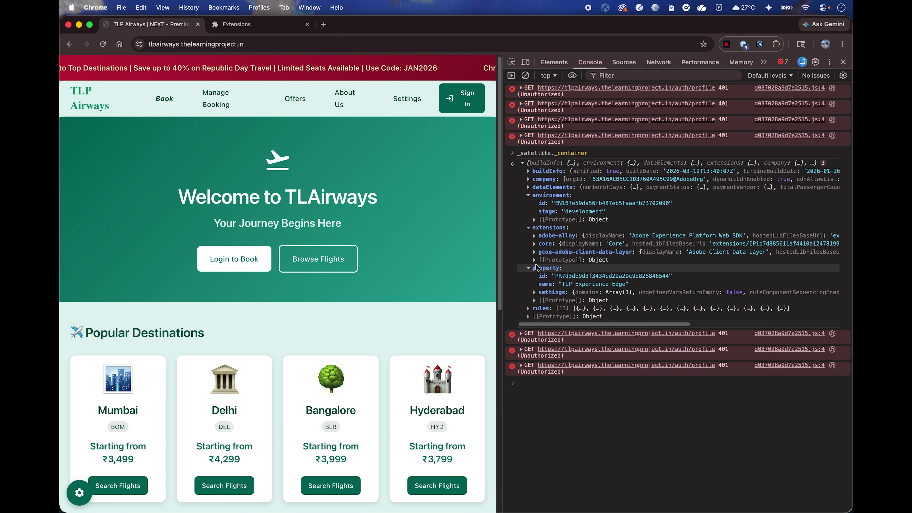
- Switch back to the TagScanner window and open its Extensions view
{"action": "left_click", "coordinate": [309, 7]}
{"action": "left_click", "coordinate": [331, 235]}
{"action": "left_click", "coordinate": [308, 7]}
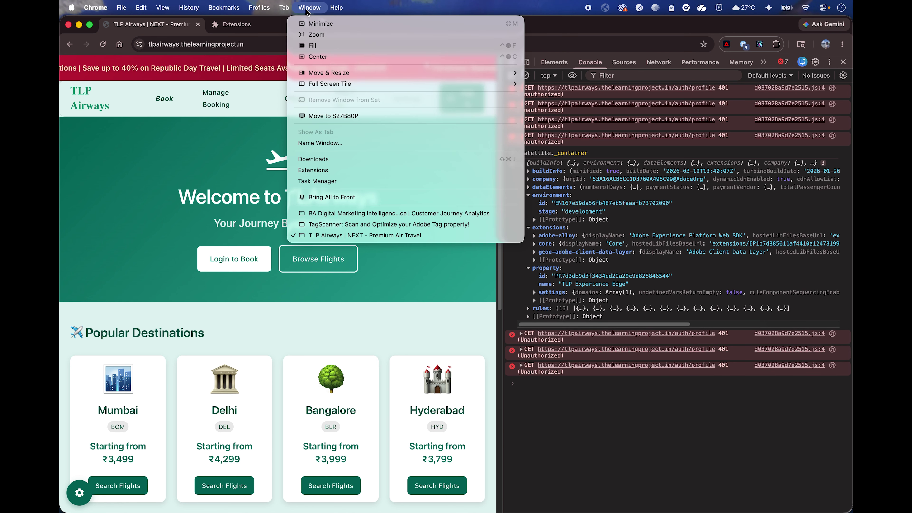
{"action": "left_click", "coordinate": [320, 219]}
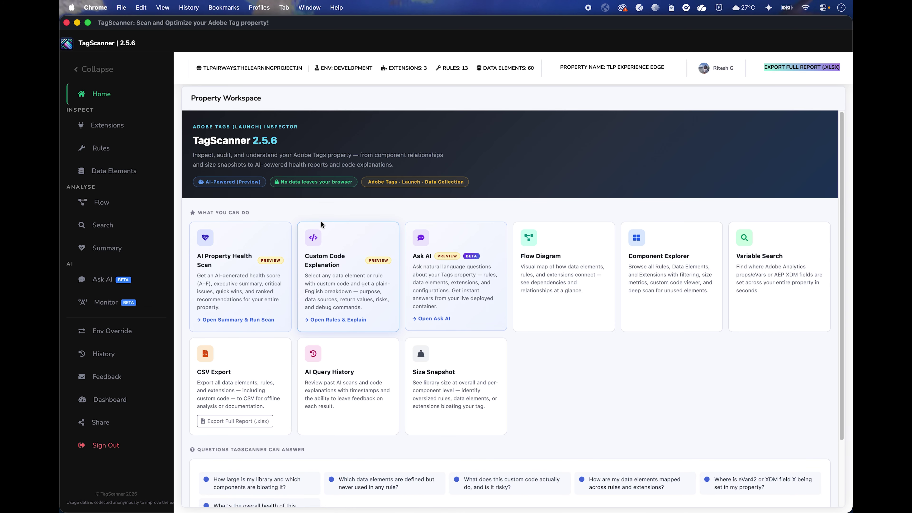
{"action": "left_click", "coordinate": [93, 127]}
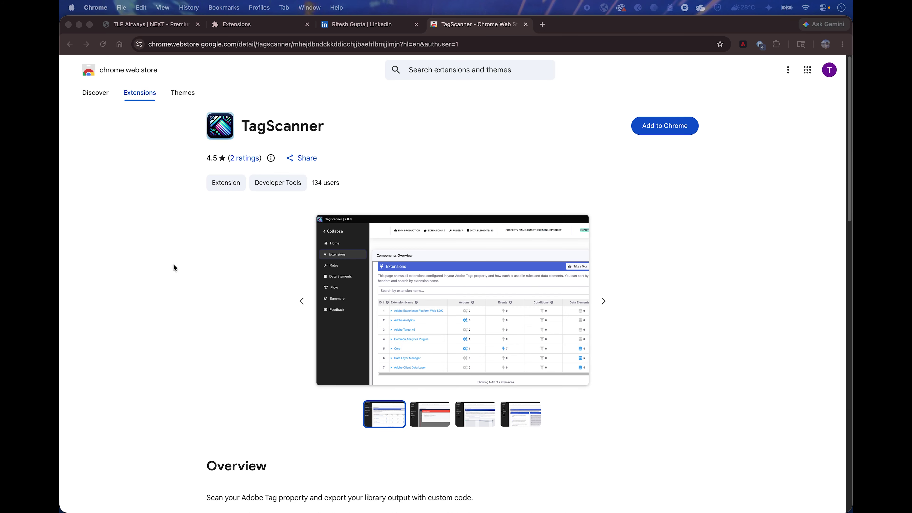
- Enter "tagscanner" as the search term in the Chrome Web Store
{"action": "left_click", "coordinate": [174, 266]}
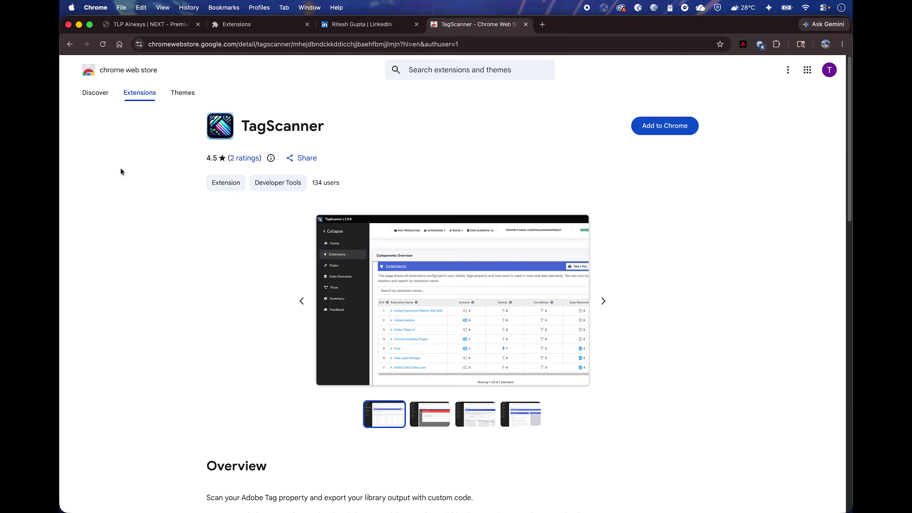
{"action": "left_click", "coordinate": [427, 69]}
{"action": "type", "text": "tagscanner"}
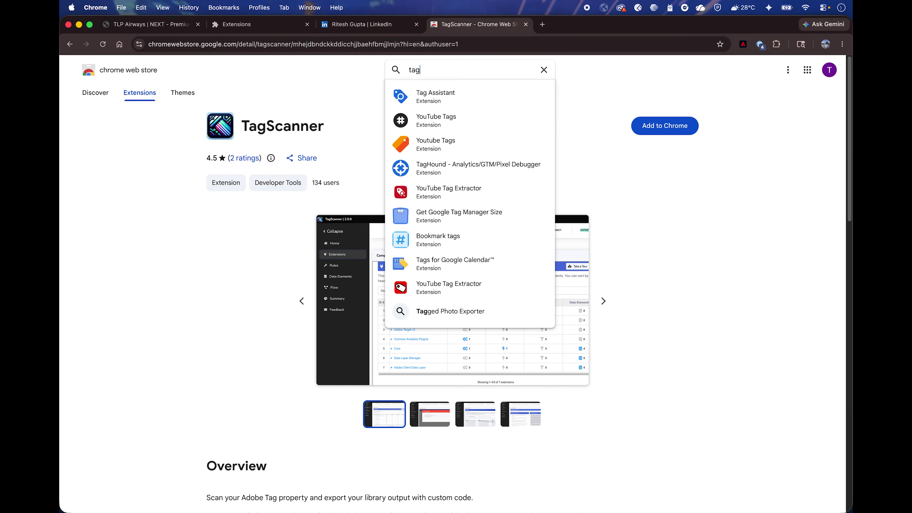
{"action": "left_click", "coordinate": [719, 171]}
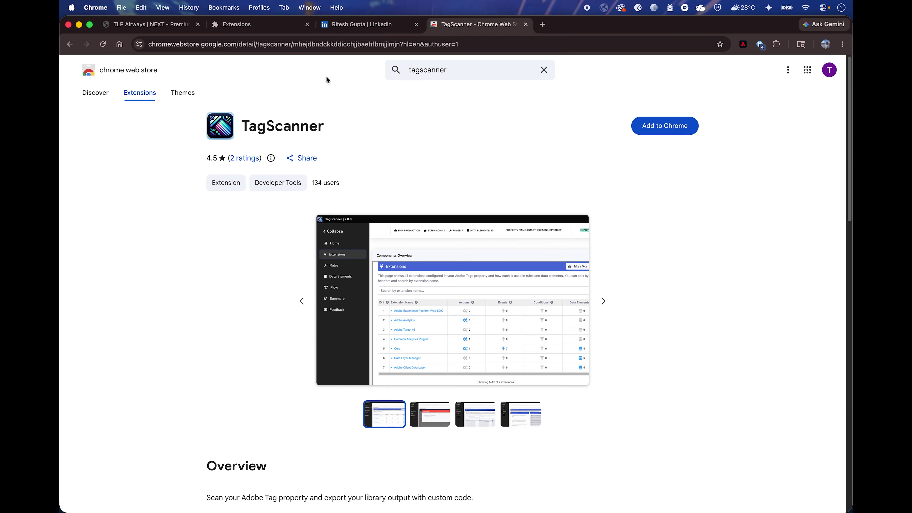
- View TagScanner on the Extensions page and pin it to the browser toolbar from the TLP Airways tab
{"action": "left_click", "coordinate": [251, 24]}
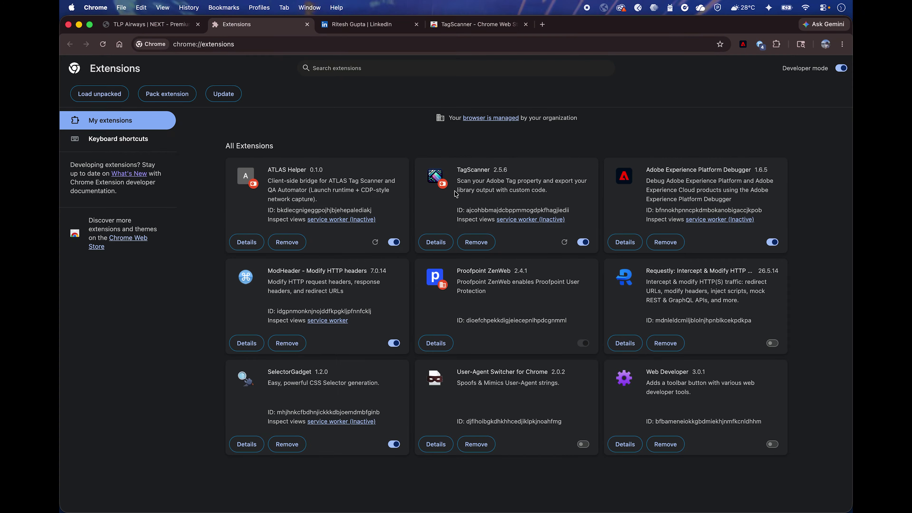
{"action": "left_click", "coordinate": [148, 24]}
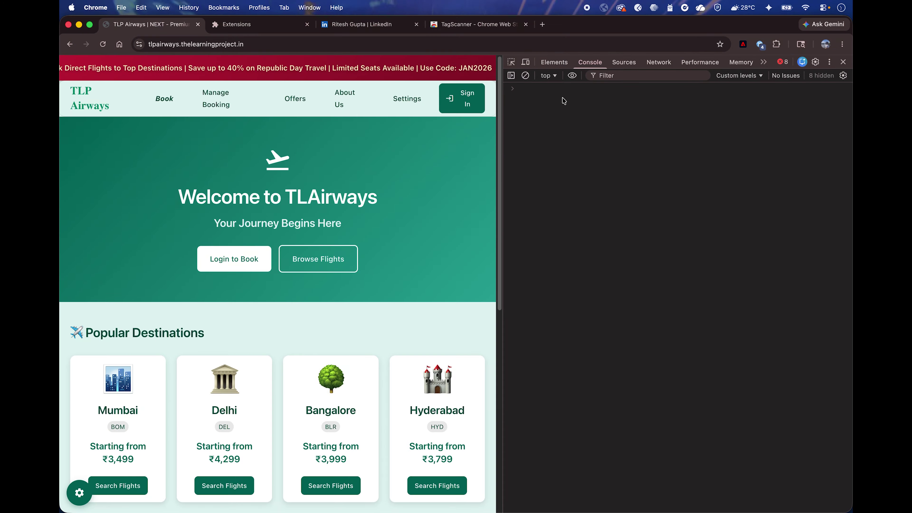
{"action": "left_click", "coordinate": [777, 44]}
{"action": "left_click", "coordinate": [745, 217]}
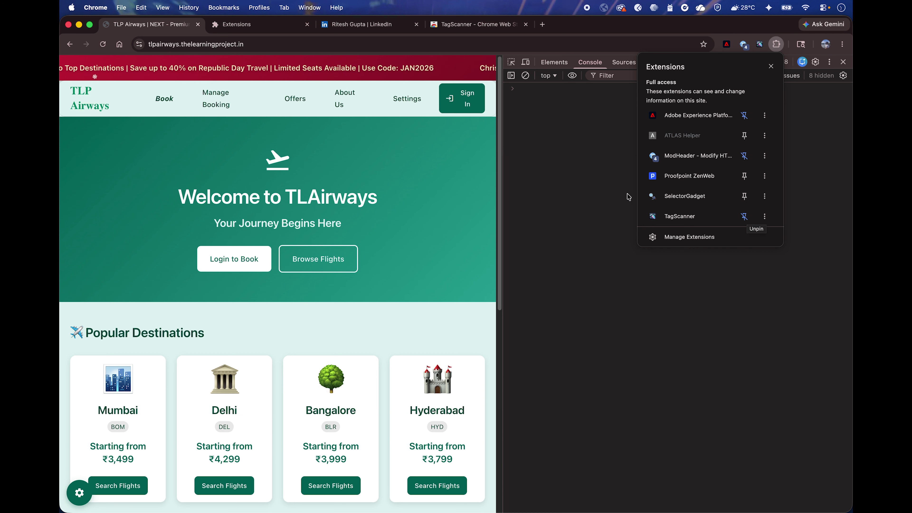
{"action": "left_click", "coordinate": [612, 195]}
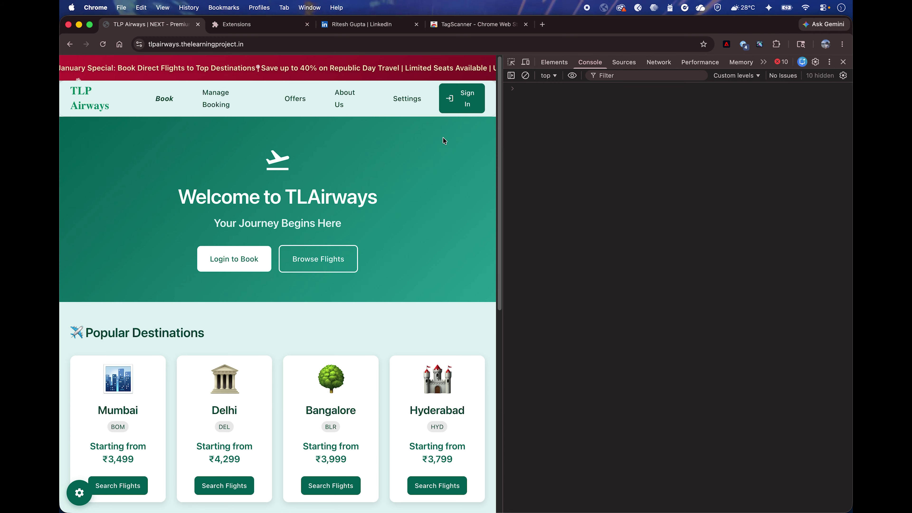
- Launch the pinned TagScanner on the TLP Airways site, view its workspace full size, and close it
{"action": "left_click", "coordinate": [760, 45]}
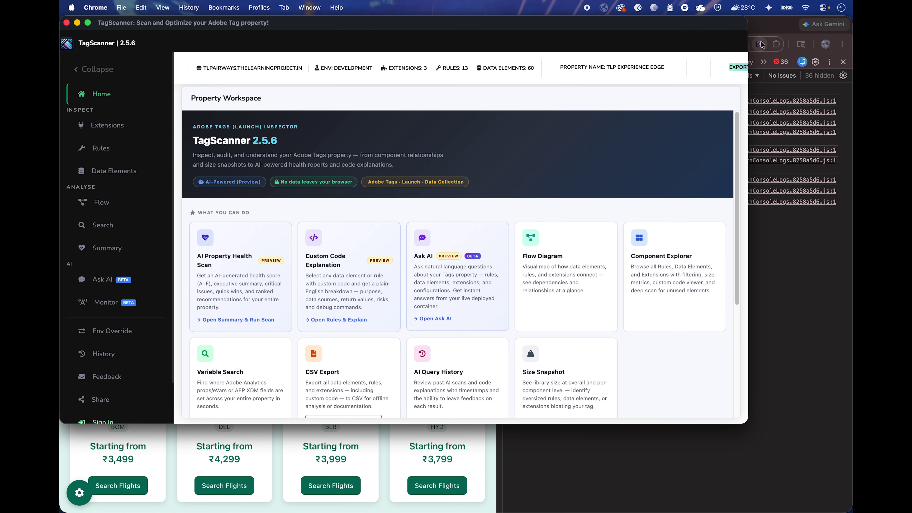
{"action": "double_click", "coordinate": [714, 32]}
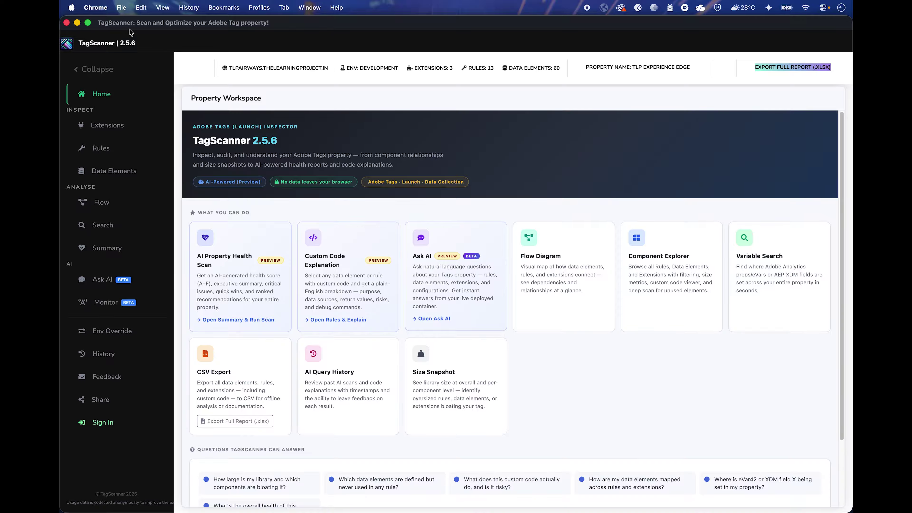
{"action": "left_click", "coordinate": [67, 23]}
- Try to run TagScanner on the LinkedIn tab, dismiss the notice, close its window, and return to TLP Airways
{"action": "left_click", "coordinate": [363, 24]}
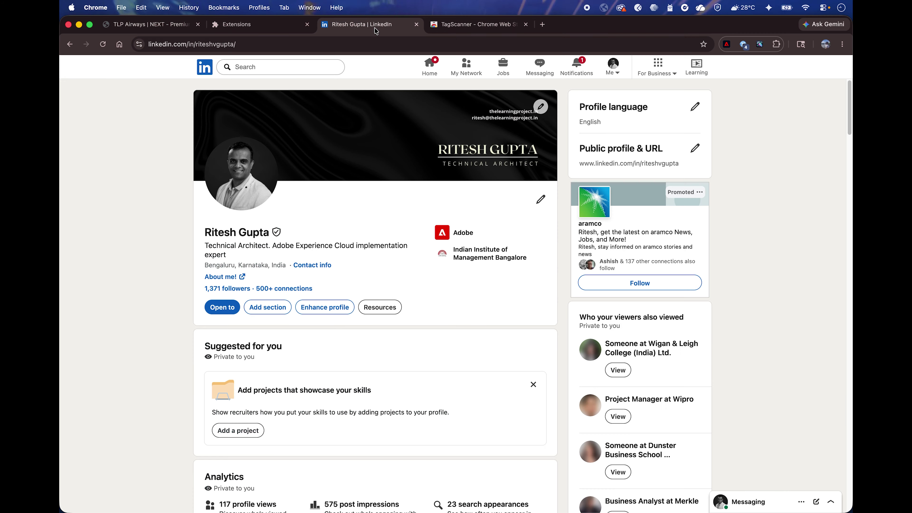
{"action": "left_click", "coordinate": [761, 45]}
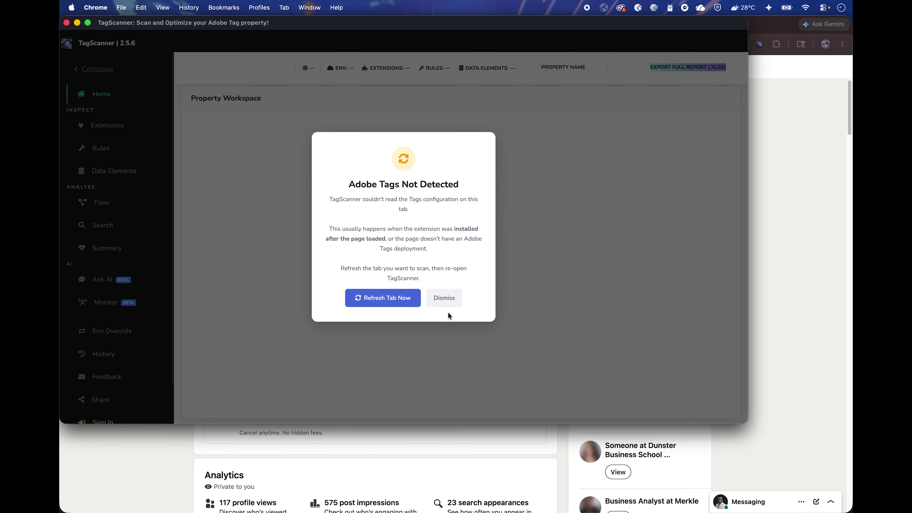
{"action": "left_click", "coordinate": [446, 300]}
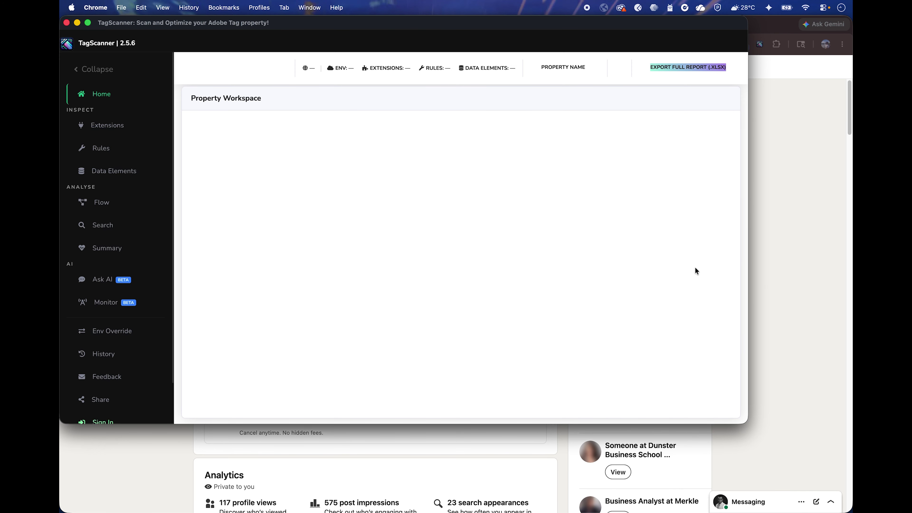
{"action": "left_click", "coordinate": [65, 24]}
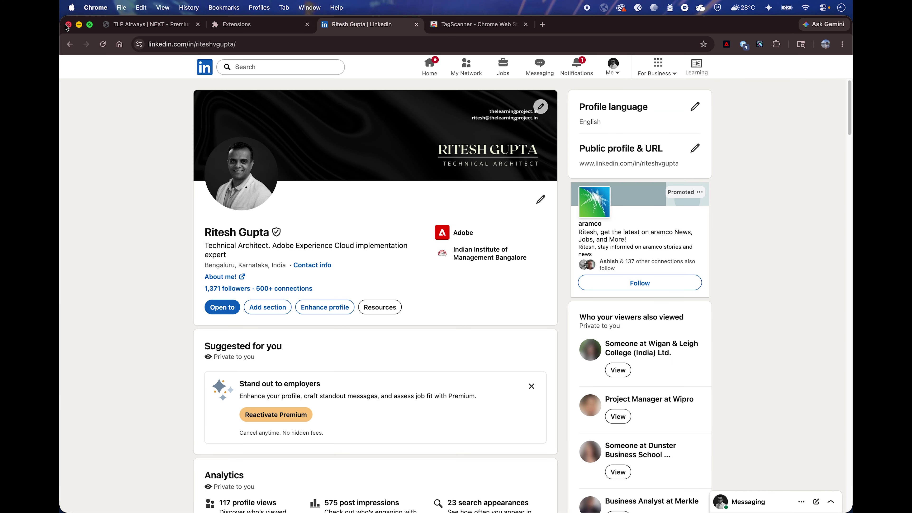
{"action": "left_click", "coordinate": [149, 24]}
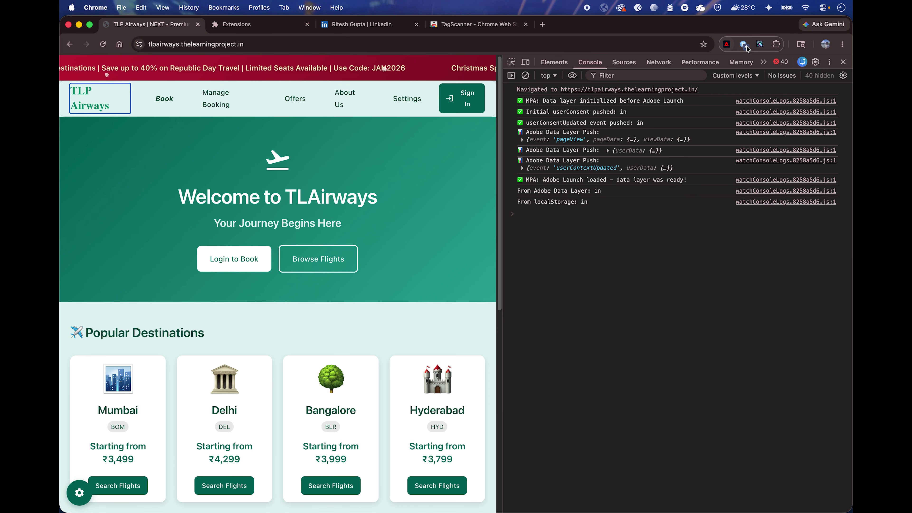
- Launch TagScanner on the TLP Airways site and enlarge its window
{"action": "left_click", "coordinate": [759, 45]}
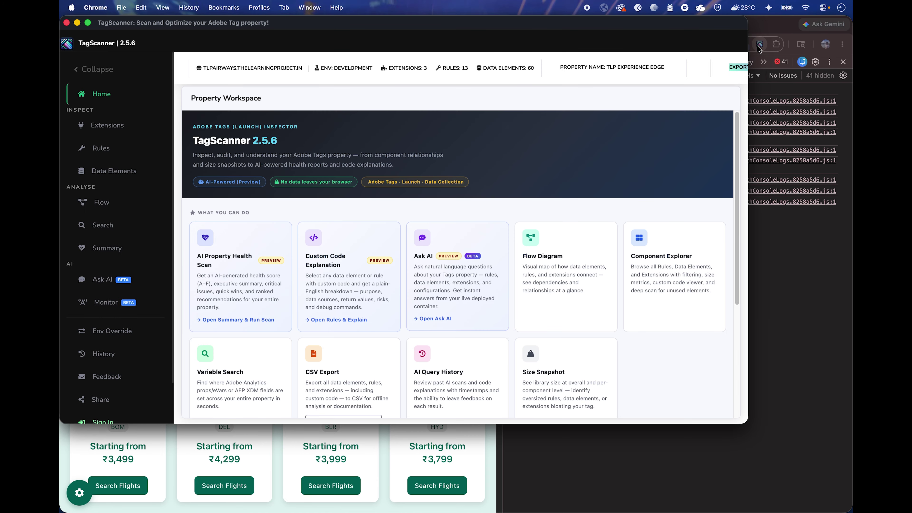
{"action": "double_click", "coordinate": [584, 25]}
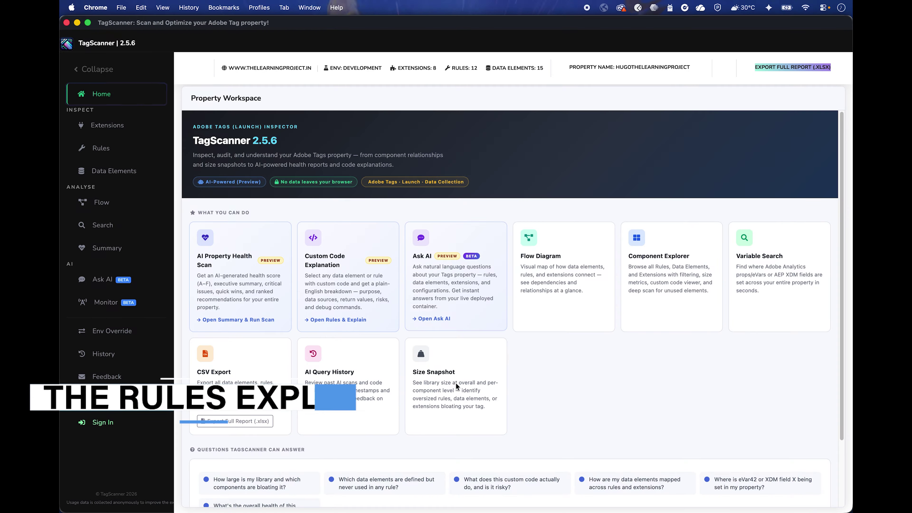
- In the Rules list, examine the events, conditions and actions of "Authenticated User: Tag Scanner Use Case" and "[playground][custom attribute example]"
{"action": "left_click", "coordinate": [101, 148]}
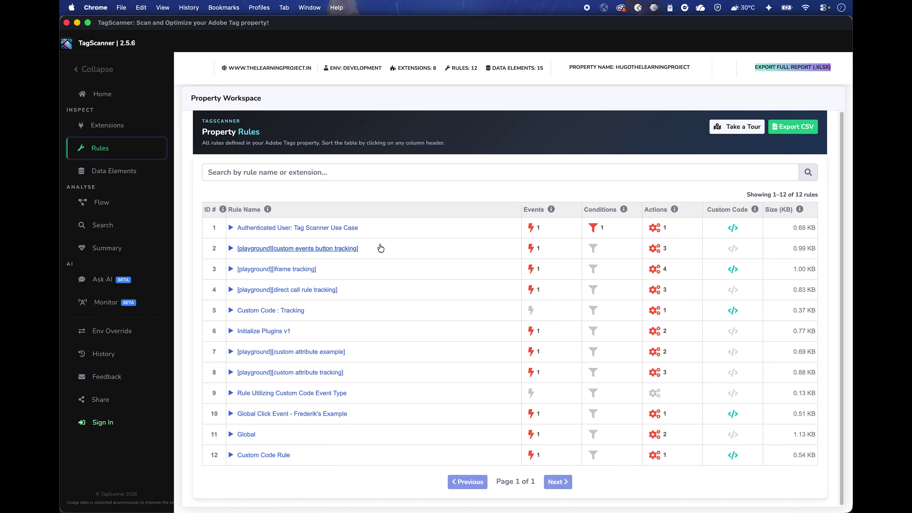
{"action": "left_click", "coordinate": [324, 173]}
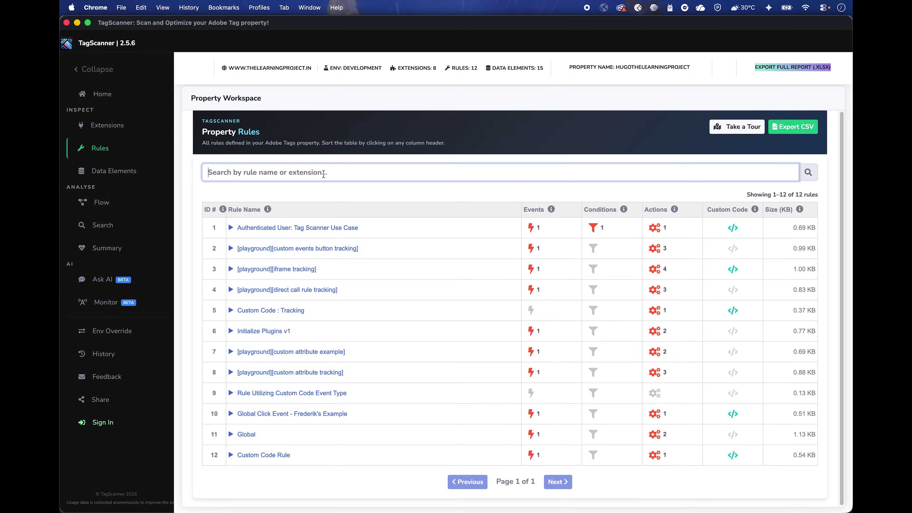
{"action": "left_click", "coordinate": [302, 228]}
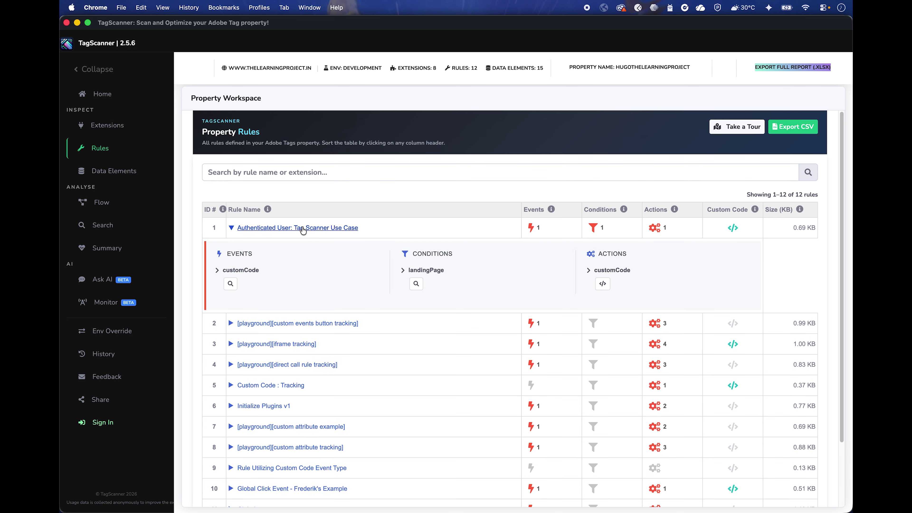
{"action": "left_click", "coordinate": [312, 427]}
{"action": "scroll", "coordinate": [312, 431], "scroll_direction": "down", "scroll_amount": 2}
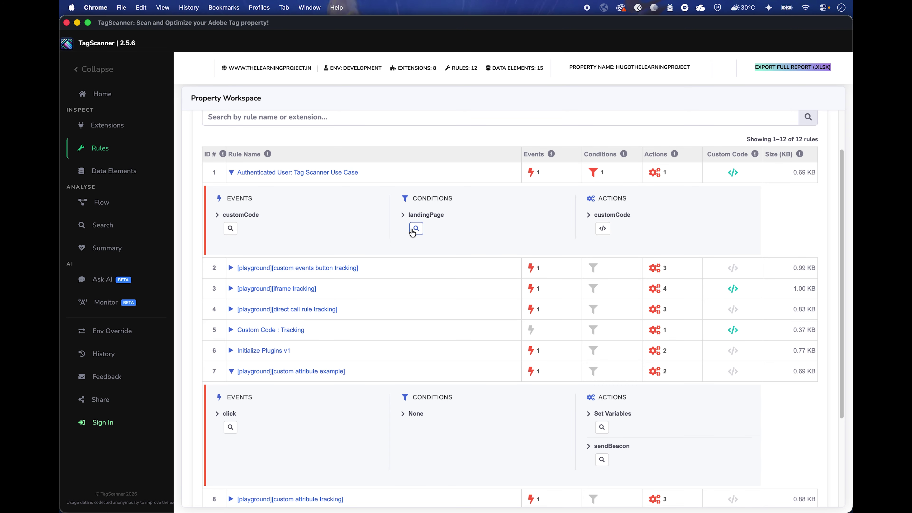
{"action": "scroll", "coordinate": [610, 355], "scroll_direction": "down", "scroll_amount": 3}
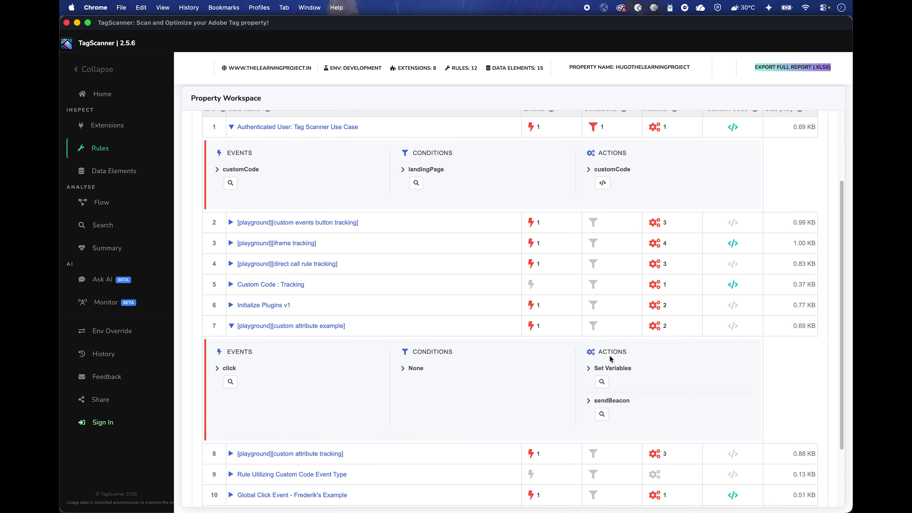
{"action": "scroll", "coordinate": [615, 234], "scroll_direction": "up", "scroll_amount": 3}
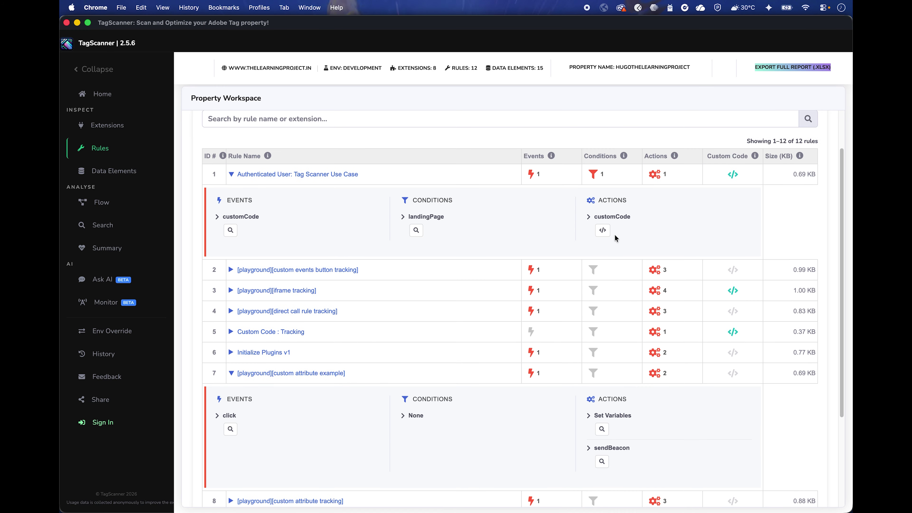
{"action": "scroll", "coordinate": [526, 287], "scroll_direction": "up", "scroll_amount": 1}
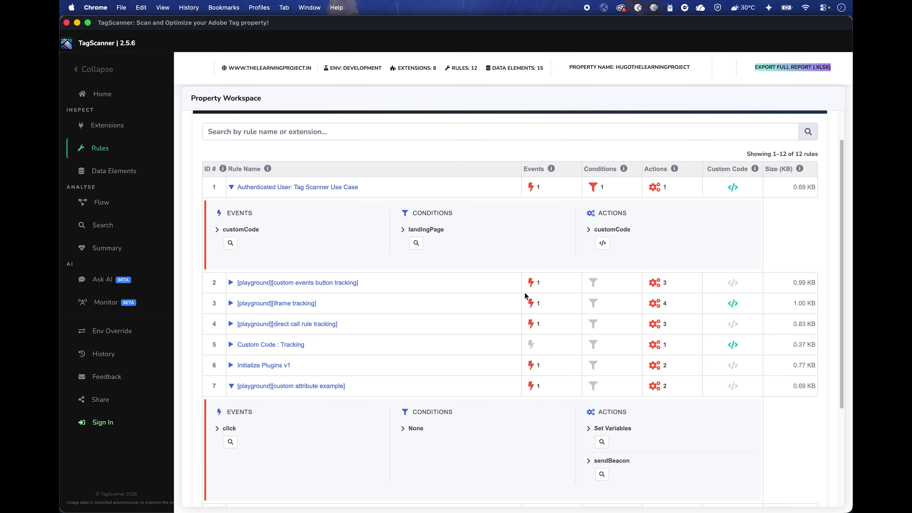
- Switch to Adobe Data Collection, view the components of the "Authenticated User: Tag Scanner Use Case" rule, cancel the edit, and return to TagScanner
{"action": "key", "text": "ctrl+Up"}
{"action": "left_click", "coordinate": [524, 293]}
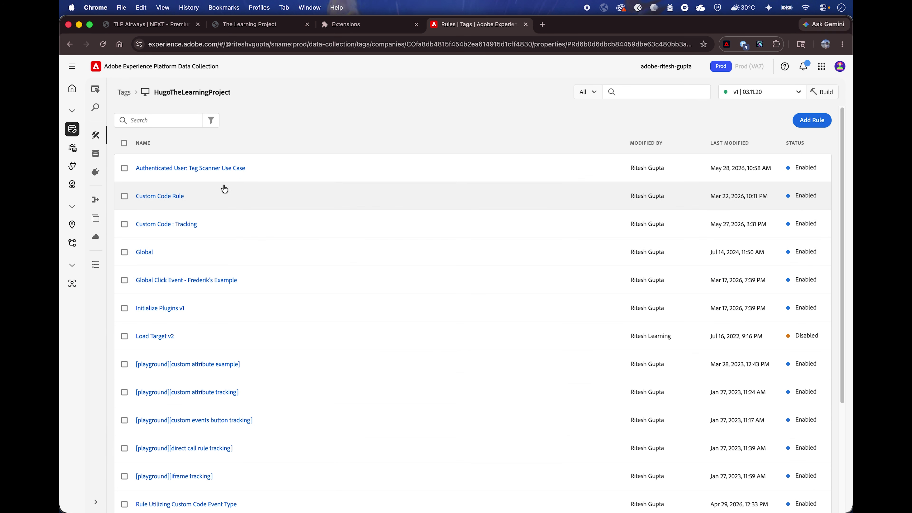
{"action": "left_click", "coordinate": [211, 168]}
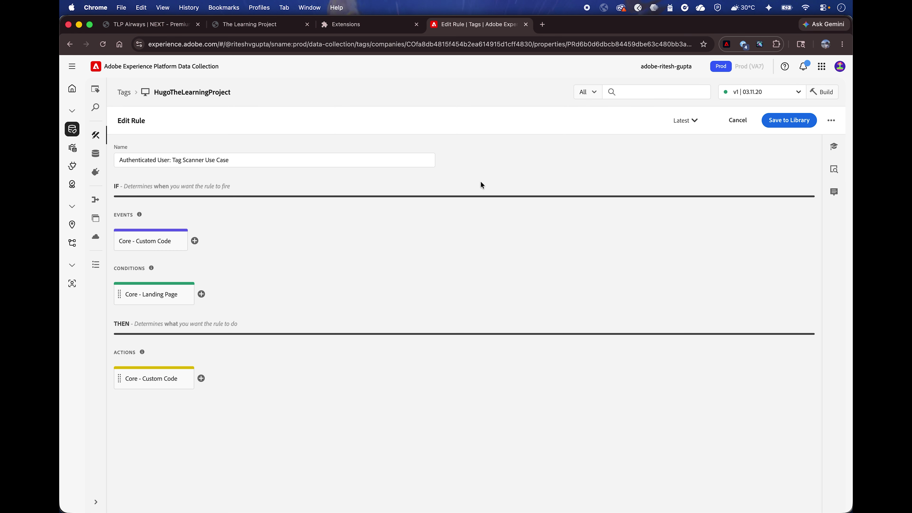
{"action": "left_click", "coordinate": [737, 120]}
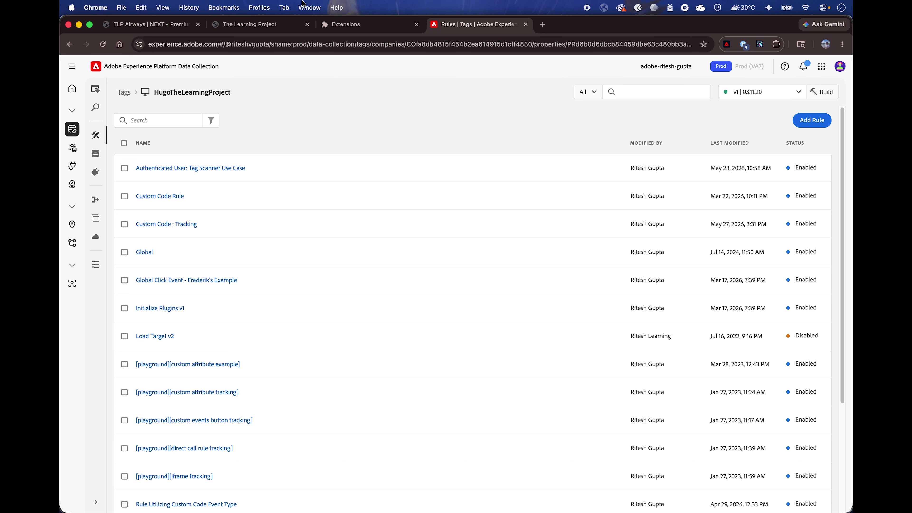
{"action": "left_click", "coordinate": [310, 7]}
{"action": "left_click", "coordinate": [379, 236]}
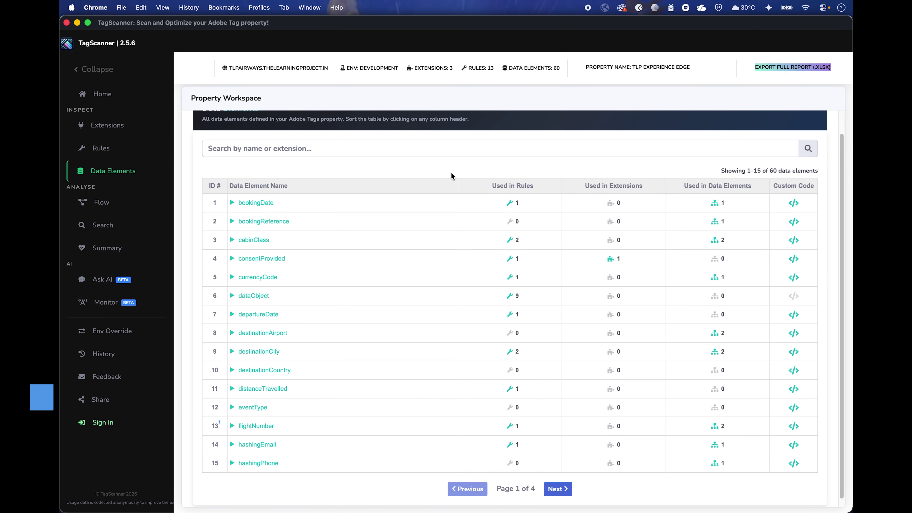
- Examine where the bookingDate, consentProvided and currencyCode data elements are used, and collapse the details of the last two
{"action": "left_click", "coordinate": [256, 203]}
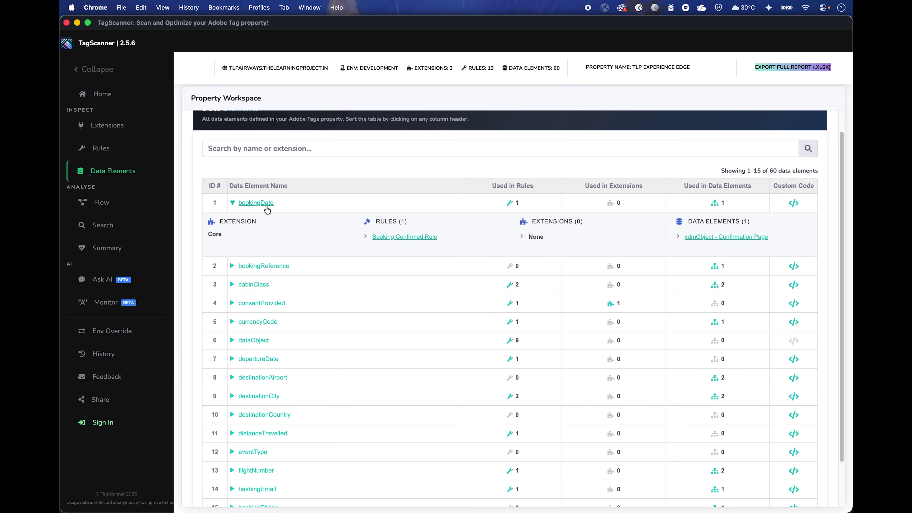
{"action": "left_click", "coordinate": [261, 303]}
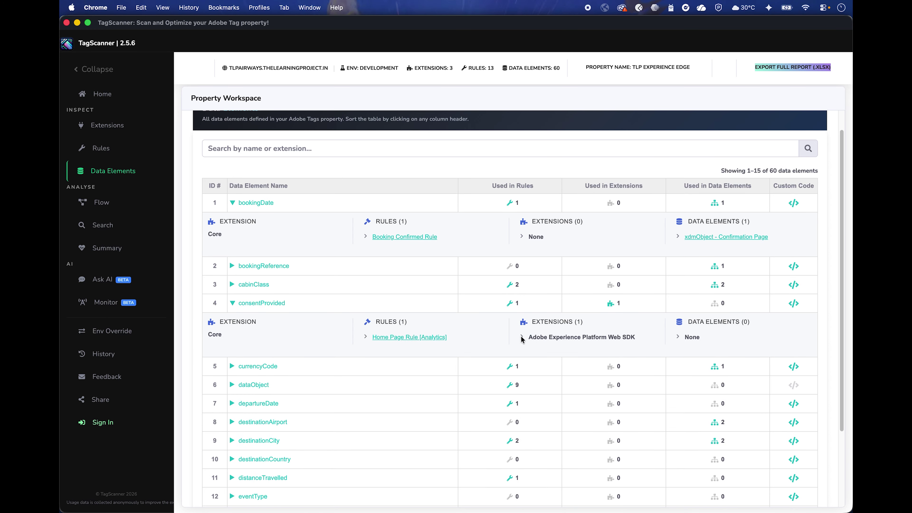
{"action": "left_click", "coordinate": [261, 366]}
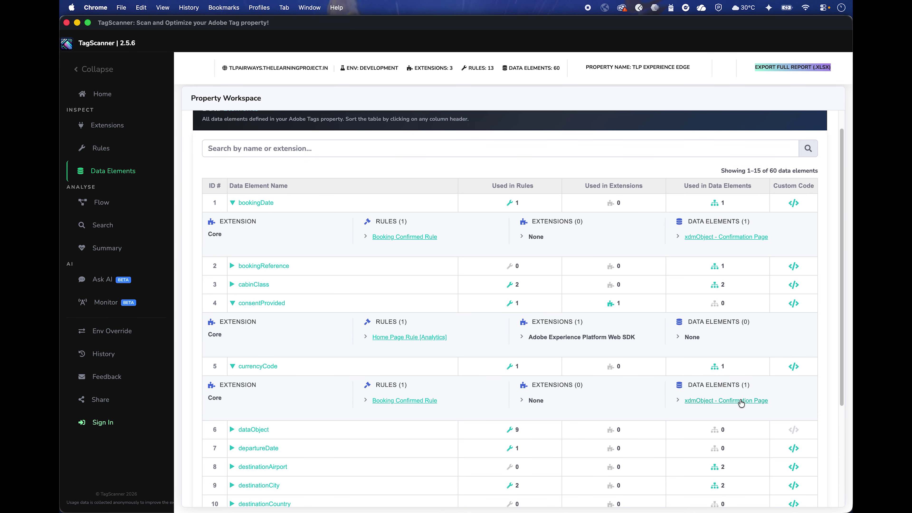
{"action": "scroll", "coordinate": [740, 404], "scroll_direction": "down", "scroll_amount": 1}
{"action": "left_click", "coordinate": [254, 341]}
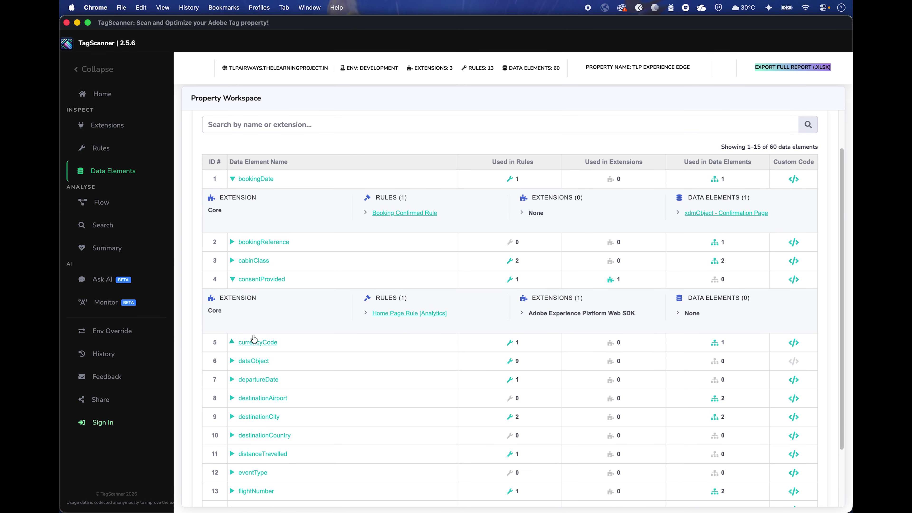
{"action": "left_click", "coordinate": [232, 279]}
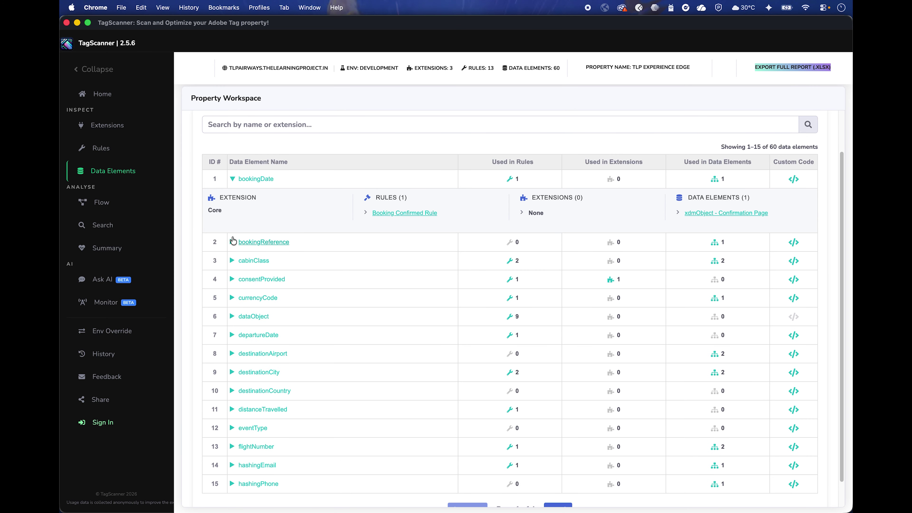
- Go to page 2 of the data elements, examine which rules and data elements use pageName, and collapse its details
{"action": "scroll", "coordinate": [378, 454], "scroll_direction": "down", "scroll_amount": 1}
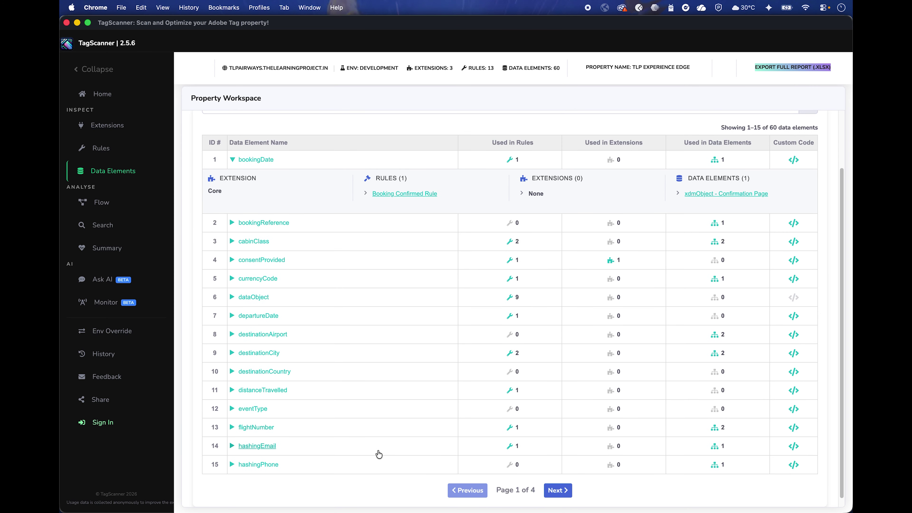
{"action": "left_click", "coordinate": [555, 491]}
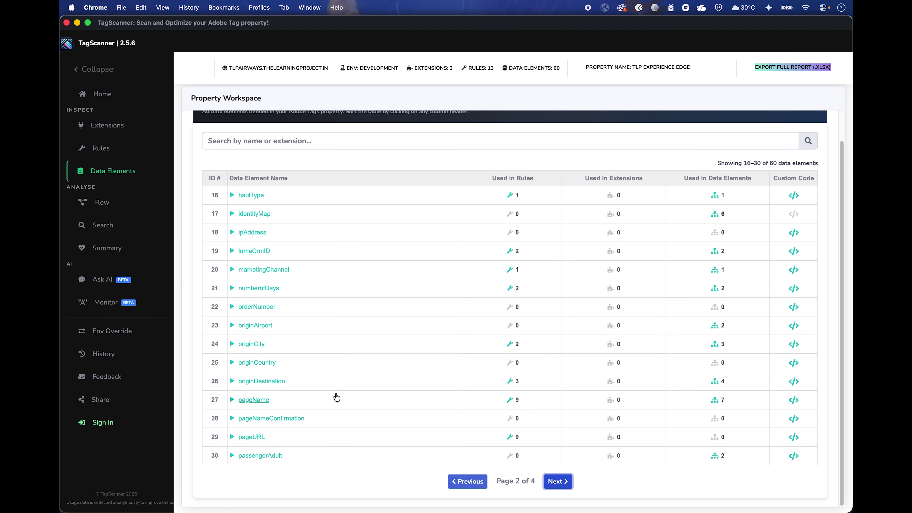
{"action": "left_click", "coordinate": [267, 398]}
{"action": "scroll", "coordinate": [270, 400], "scroll_direction": "down", "scroll_amount": 5}
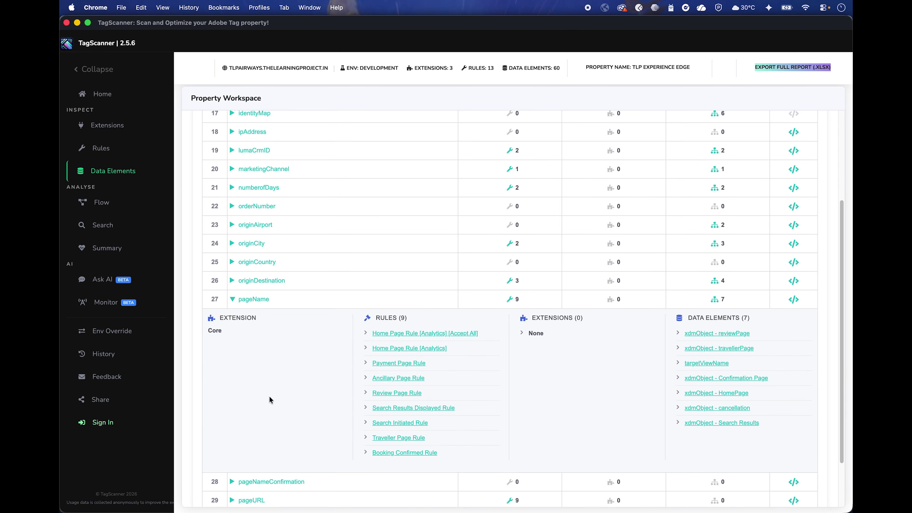
{"action": "left_click", "coordinate": [251, 307]}
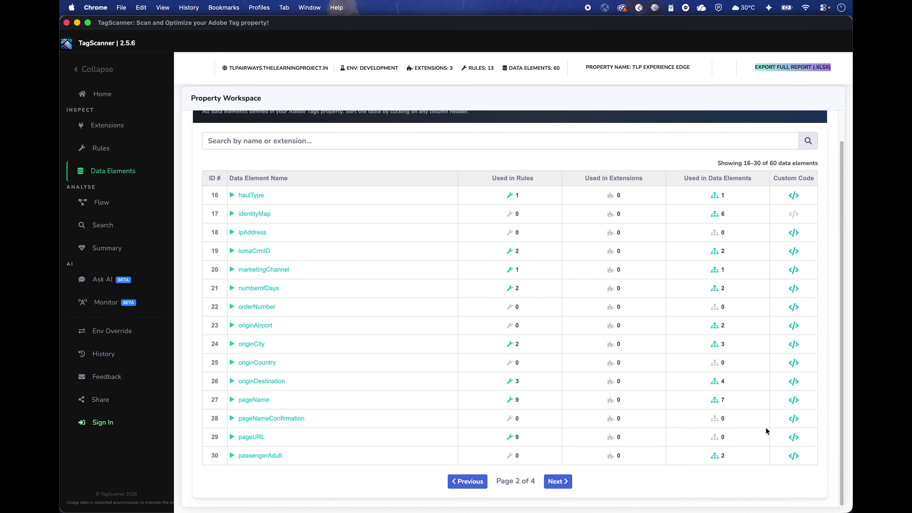
- View the custom code of pageName, and the usage details and custom code of originDestination
{"action": "left_click", "coordinate": [794, 401]}
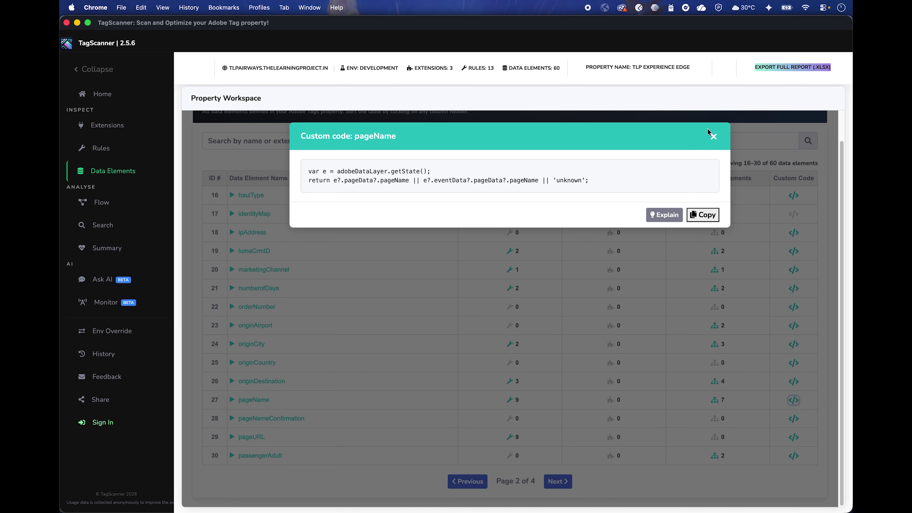
{"action": "left_click", "coordinate": [715, 137]}
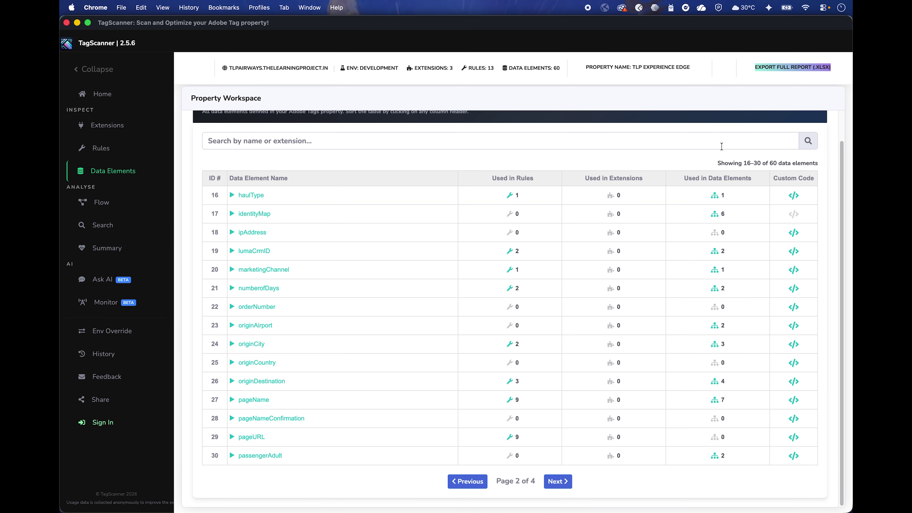
{"action": "left_click", "coordinate": [271, 384]}
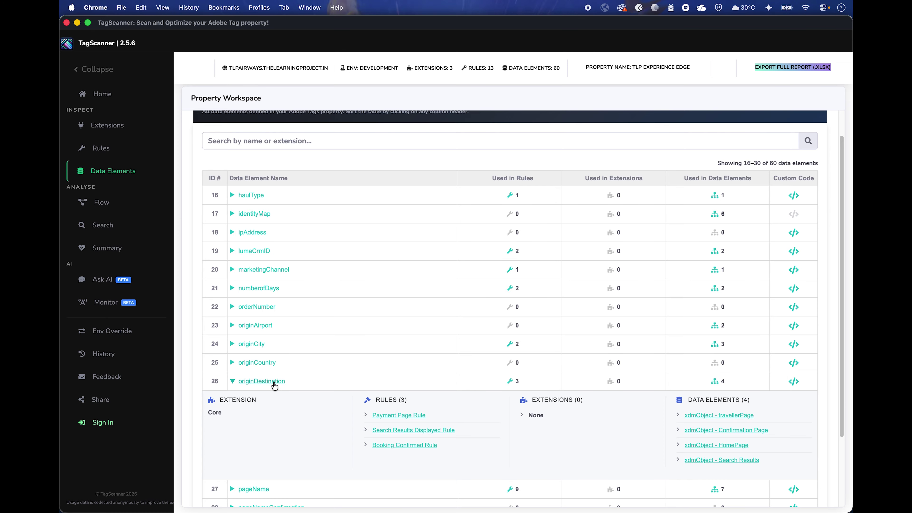
{"action": "left_click", "coordinate": [793, 382]}
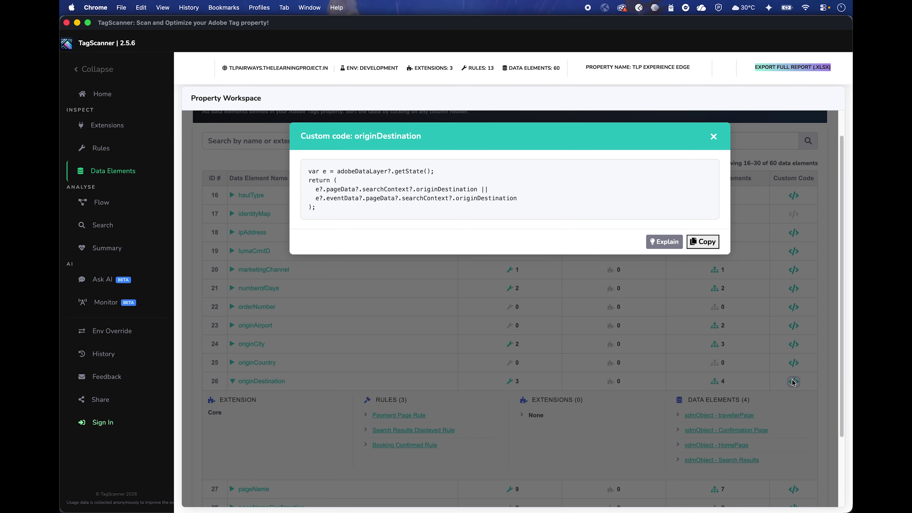
{"action": "left_click", "coordinate": [714, 136]}
- Switch to Adobe Data Collection, view the custom code of the bookingReference data element, and cancel out without saving
{"action": "left_click", "coordinate": [309, 7]}
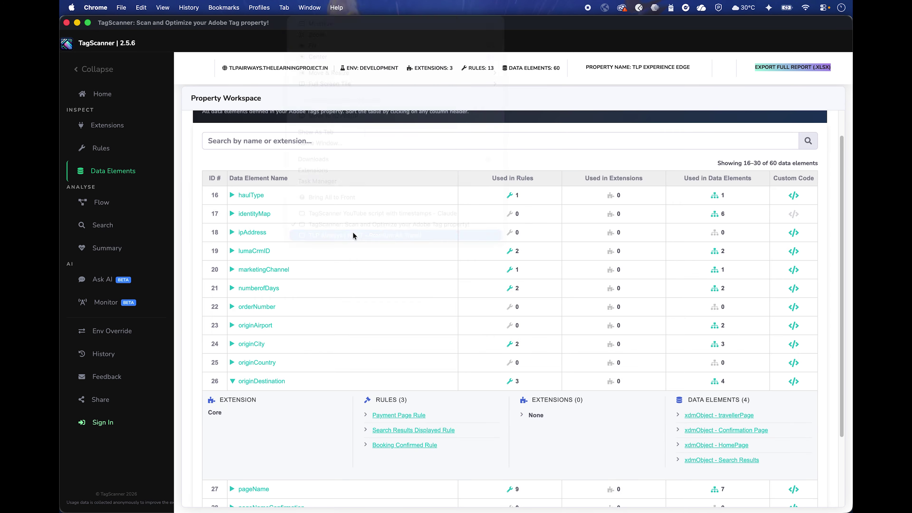
{"action": "left_click", "coordinate": [353, 235]}
{"action": "key", "text": "super+4"}
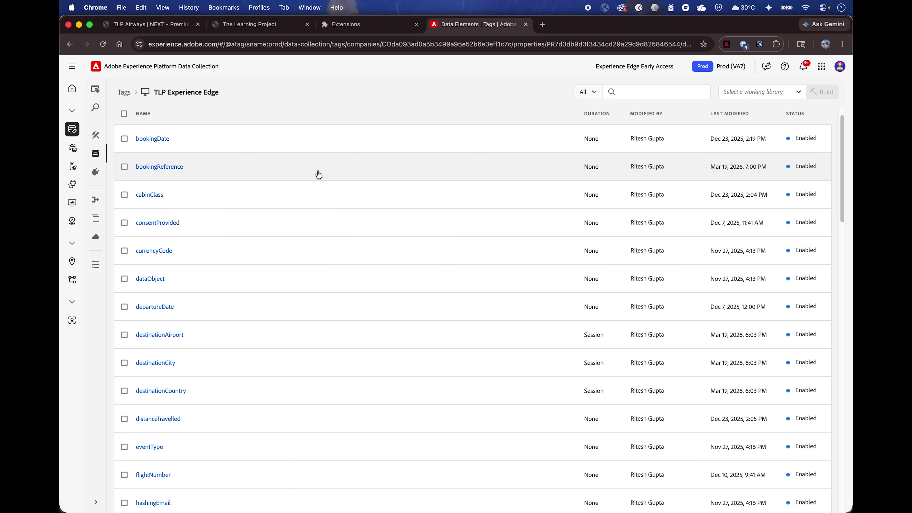
{"action": "left_click", "coordinate": [168, 166]}
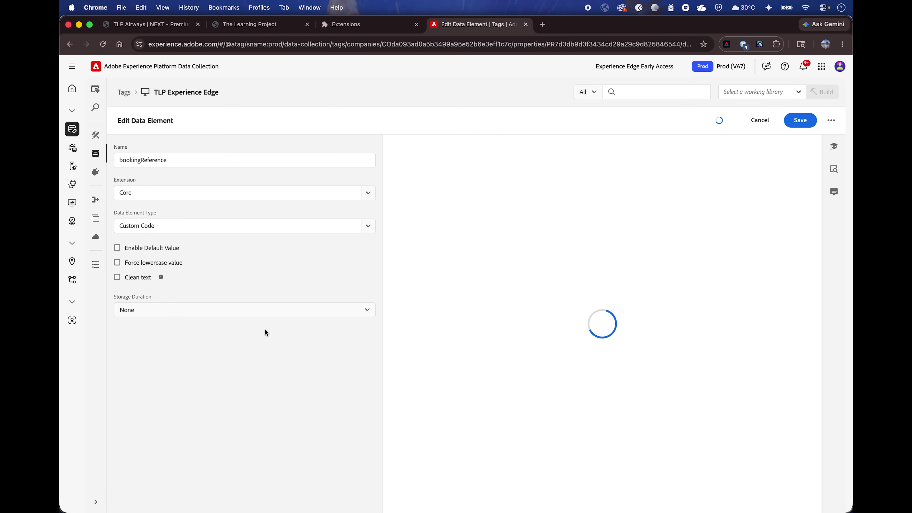
{"action": "left_click", "coordinate": [433, 151]}
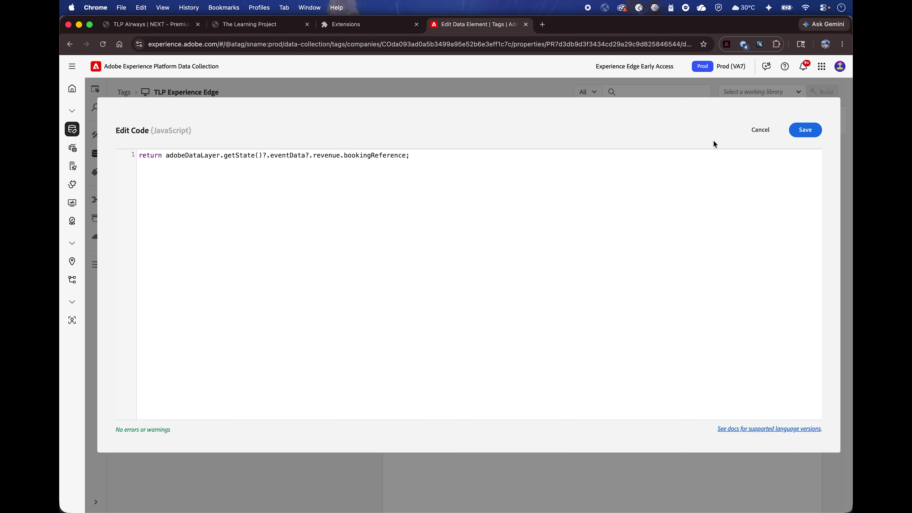
{"action": "left_click", "coordinate": [763, 129]}
{"action": "left_click", "coordinate": [762, 122]}
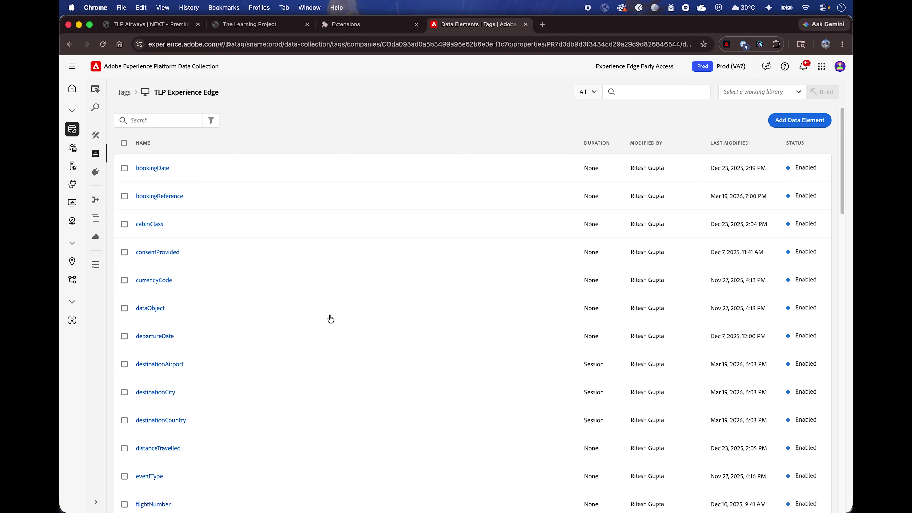
- Open the destinationAirport data element, look at its custom code editor, and return to the TagScanner window
{"action": "left_click", "coordinate": [169, 369]}
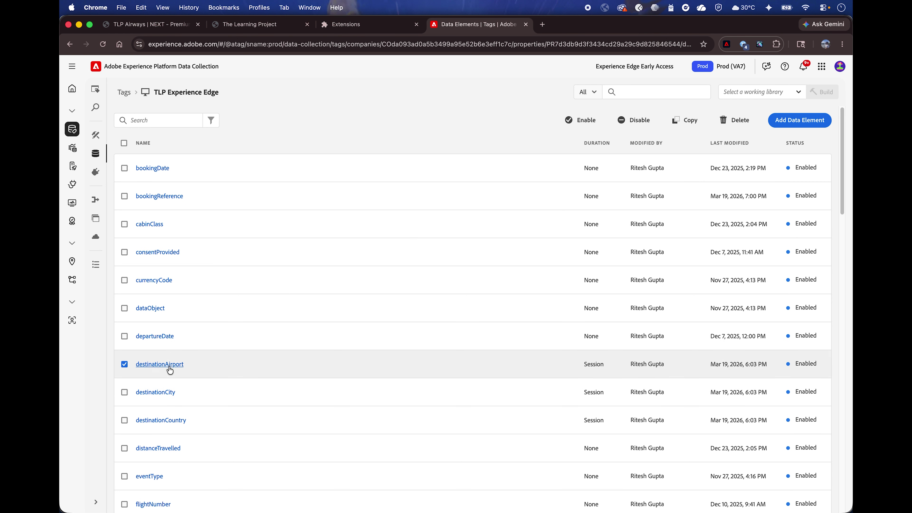
{"action": "left_click", "coordinate": [169, 366]}
{"action": "left_click", "coordinate": [420, 150]}
{"action": "key", "text": "Escape"}
{"action": "left_click", "coordinate": [309, 7]}
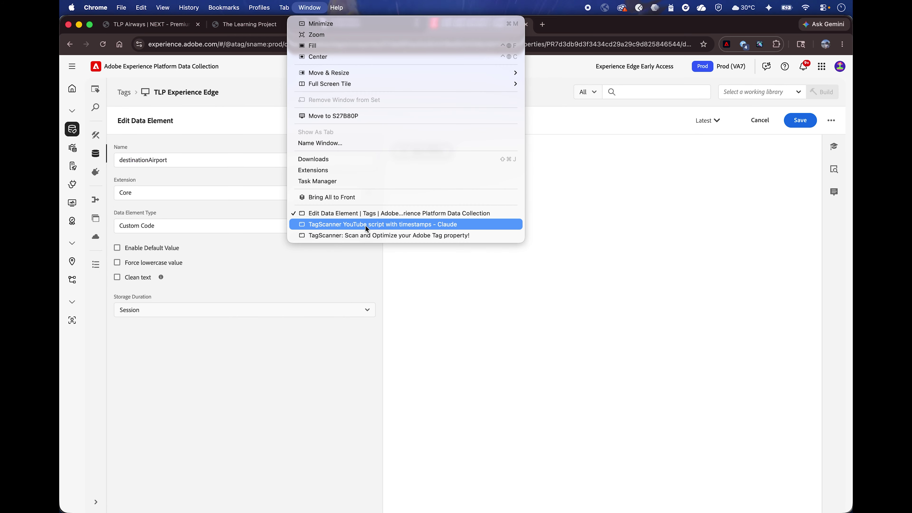
{"action": "left_click", "coordinate": [366, 233]}
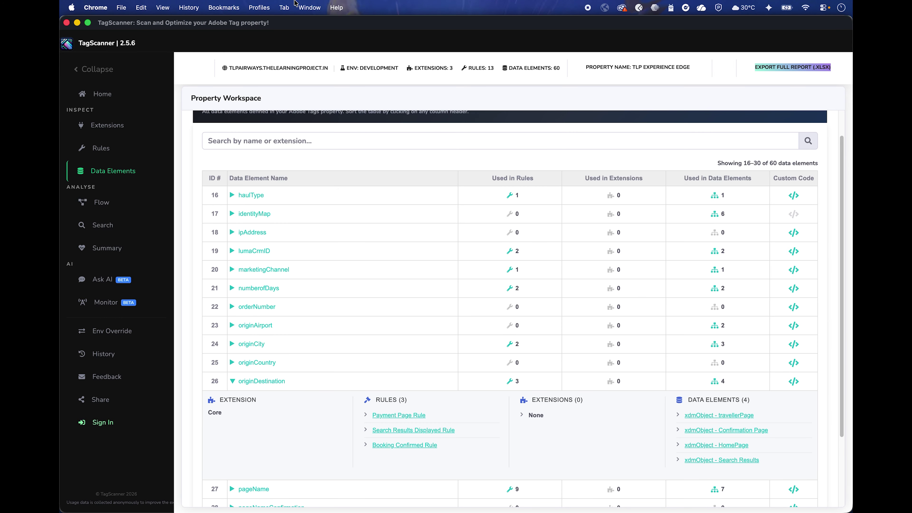
{"action": "left_click", "coordinate": [307, 7]}
{"action": "left_click", "coordinate": [406, 4]}
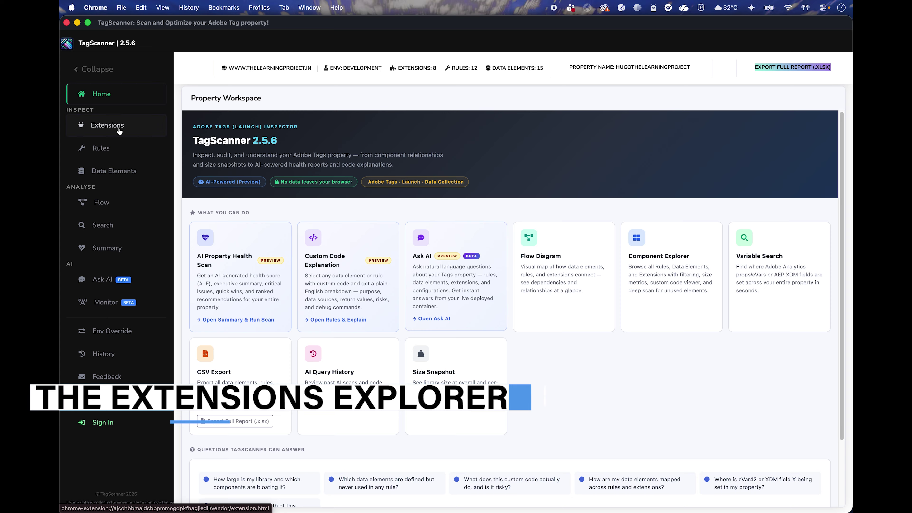
- Open the property's extensions list, check the Common Analytics Plugins and Core extensions' usage details, and collapse them
{"action": "left_click", "coordinate": [118, 129]}
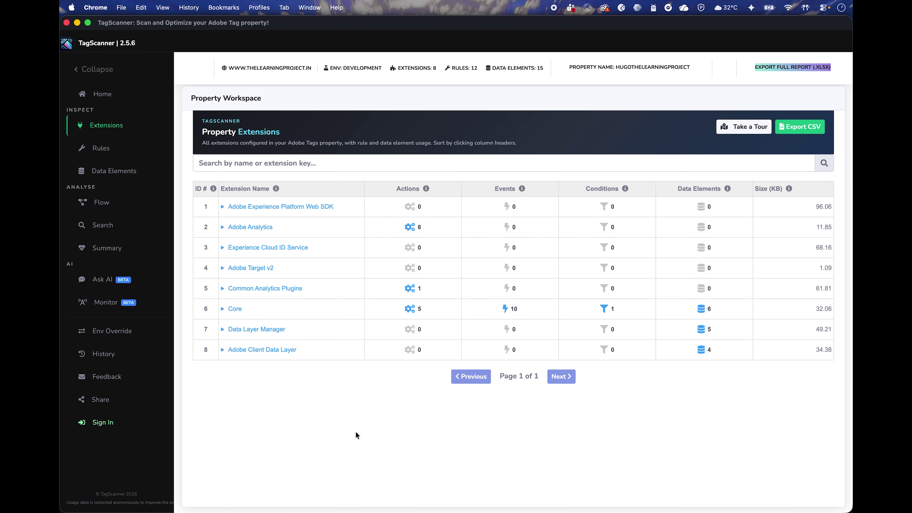
{"action": "left_click", "coordinate": [270, 288]}
{"action": "left_click", "coordinate": [269, 288]}
{"action": "left_click", "coordinate": [241, 312]}
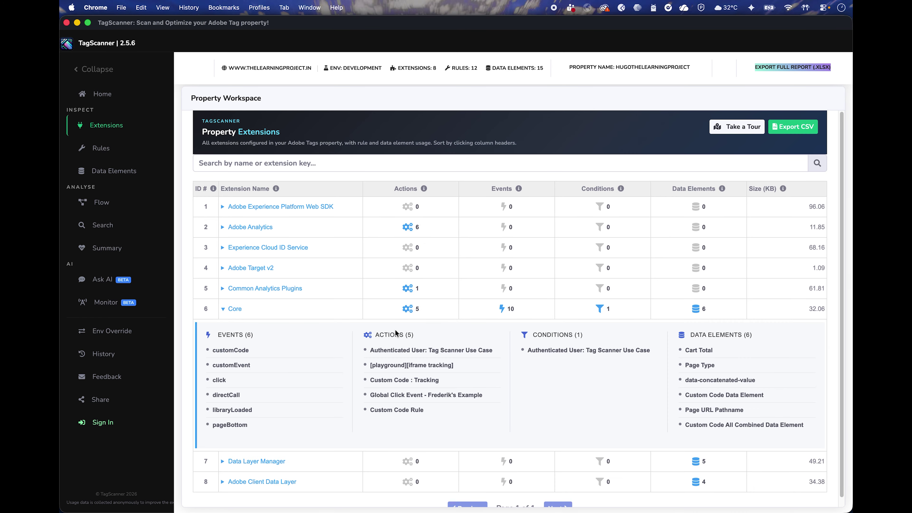
{"action": "left_click", "coordinate": [228, 313]}
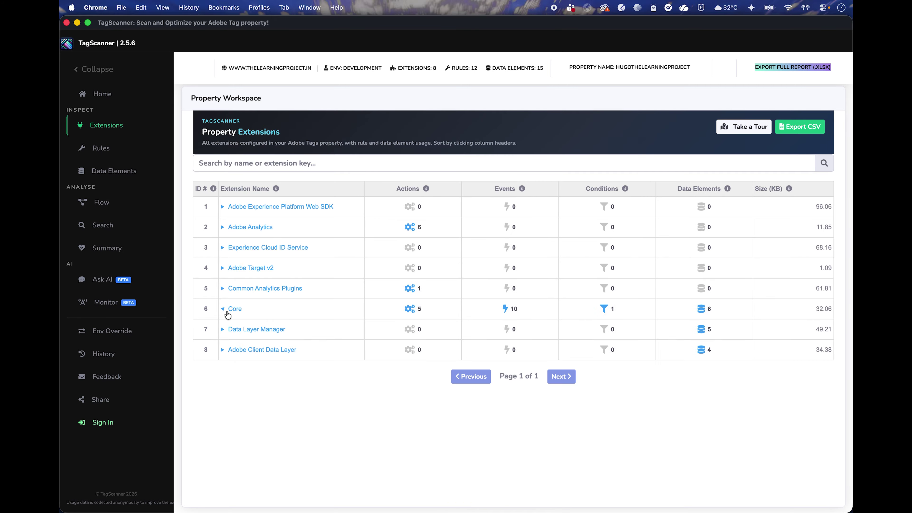
- View the rule and data element usage of the Adobe Analytics, Adobe Target v2 and Adobe Experience Platform Web SDK extensions
{"action": "left_click", "coordinate": [247, 228]}
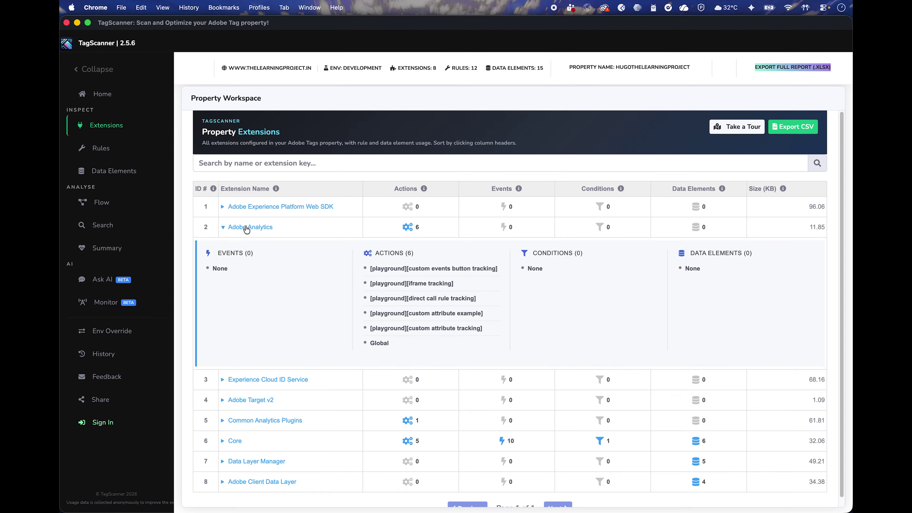
{"action": "left_click", "coordinate": [247, 228]}
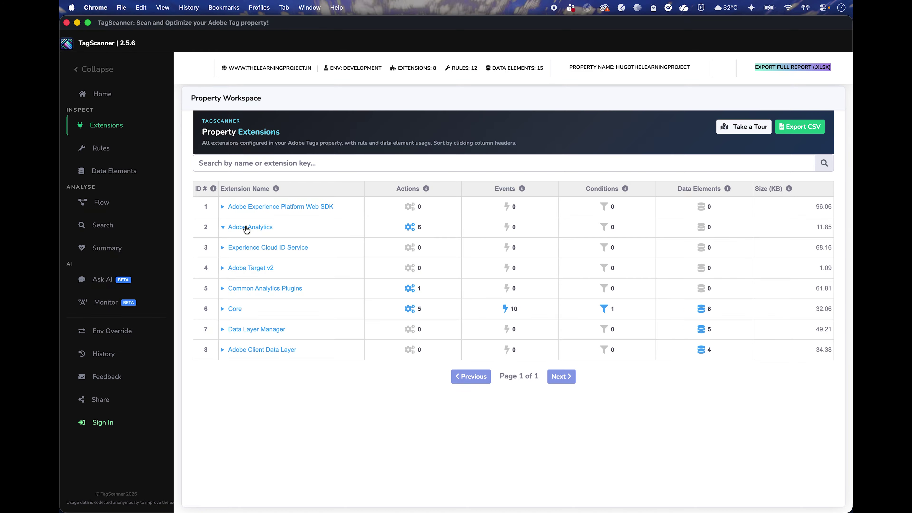
{"action": "left_click", "coordinate": [253, 268]}
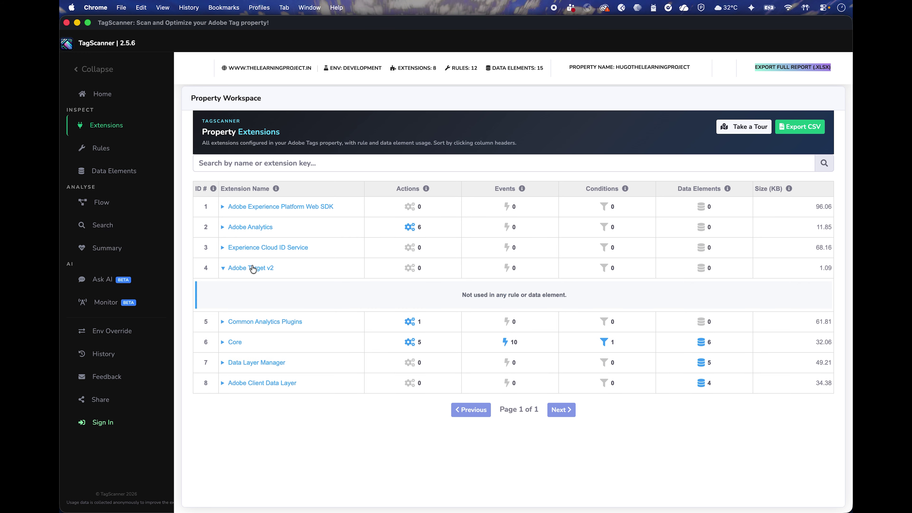
{"action": "left_click", "coordinate": [260, 205]}
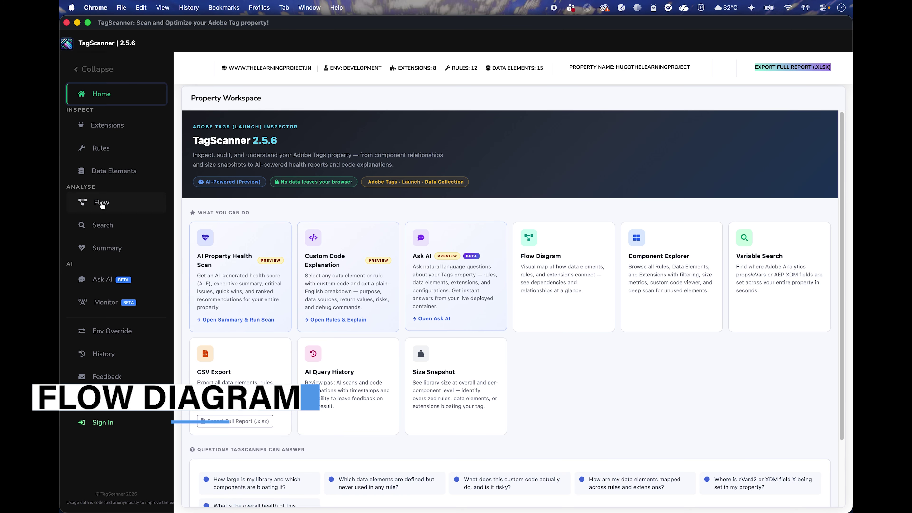
- Show the property flow for the Topic Category data element and view the connection details of Topic Category and the Global rule
{"action": "left_click", "coordinate": [101, 204]}
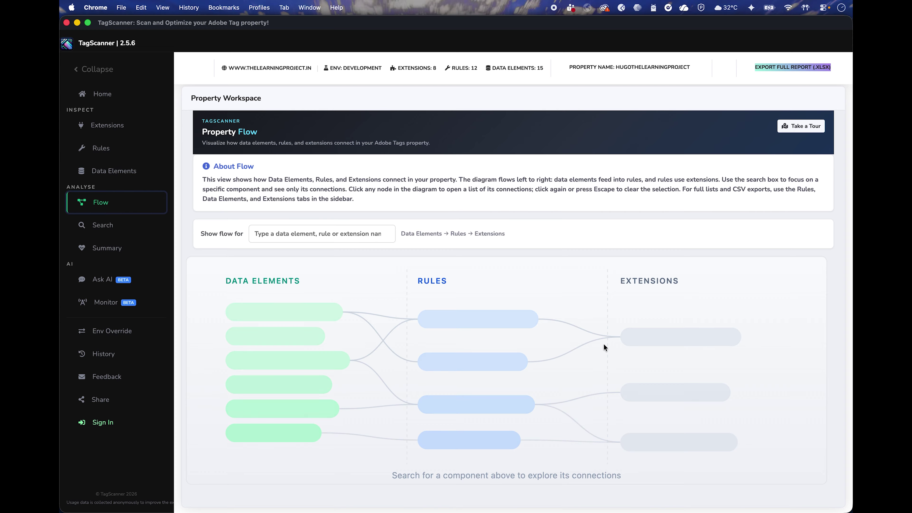
{"action": "left_click", "coordinate": [382, 239]}
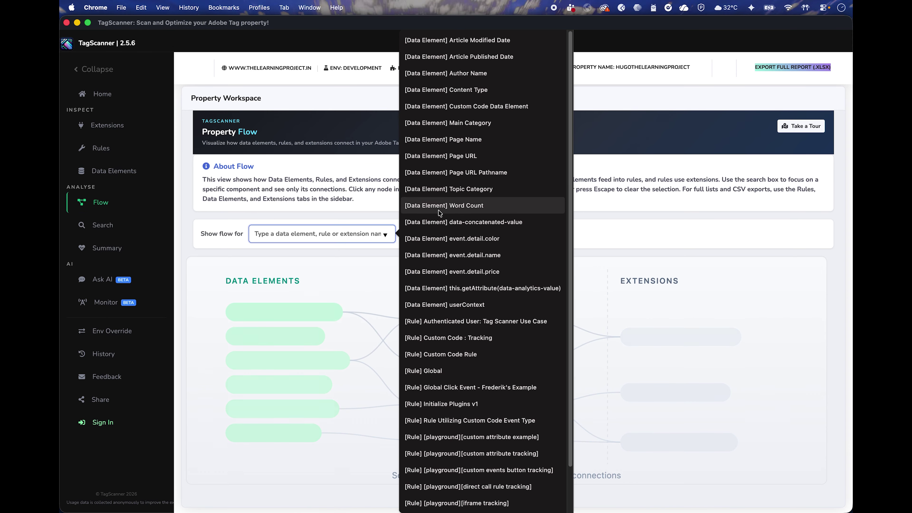
{"action": "left_click", "coordinate": [445, 191]}
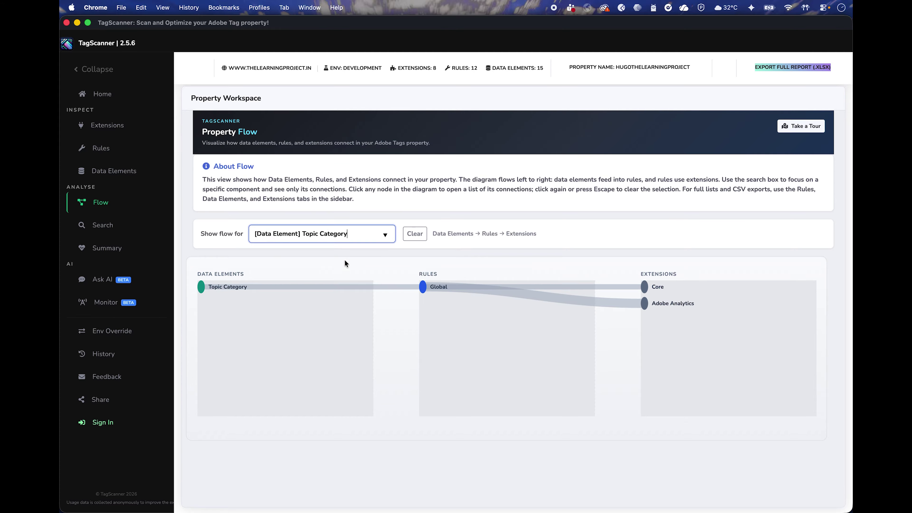
{"action": "left_click", "coordinate": [232, 287]}
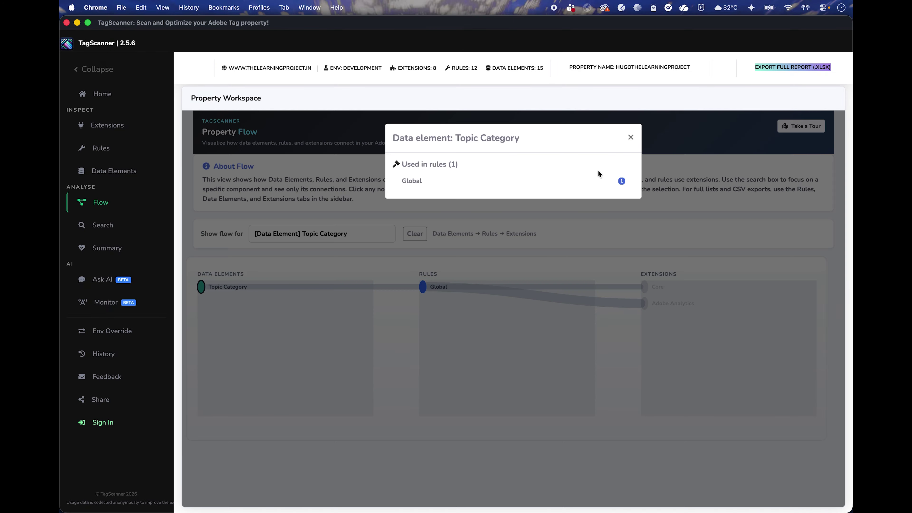
{"action": "left_click", "coordinate": [634, 139]}
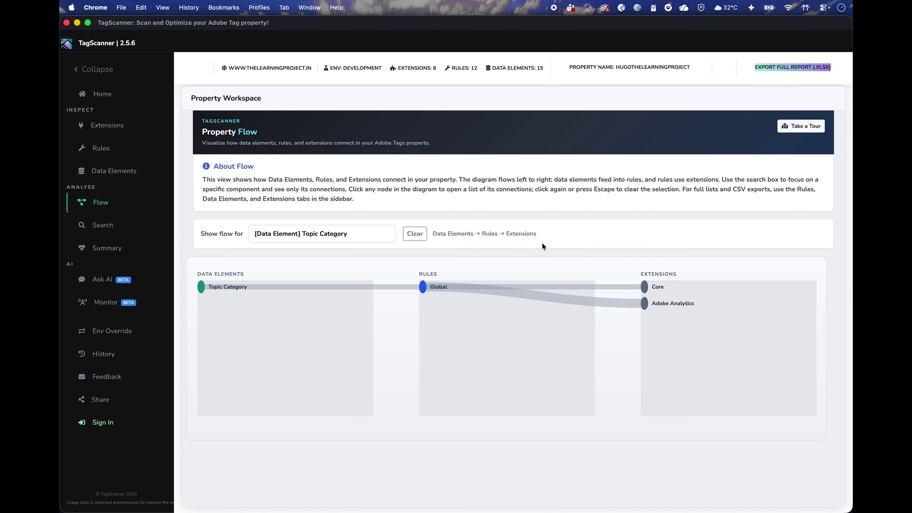
{"action": "left_click", "coordinate": [439, 290]}
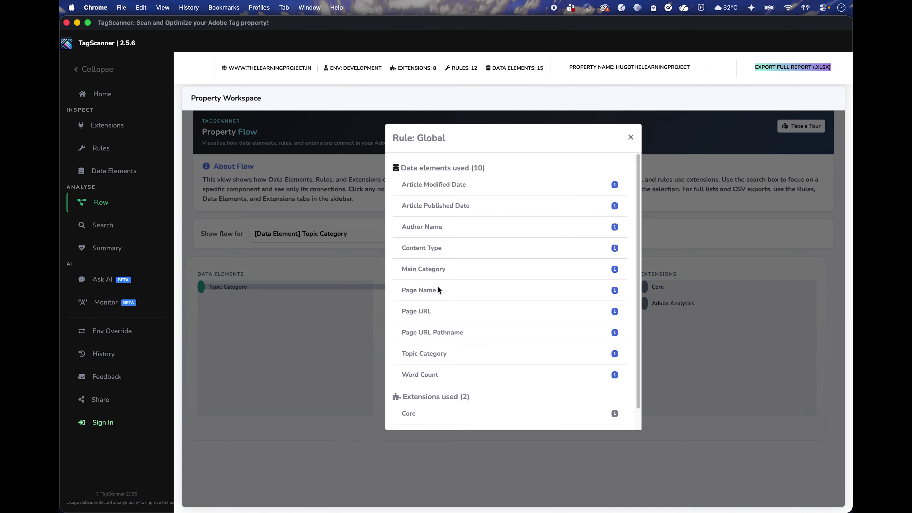
{"action": "left_click", "coordinate": [630, 138]}
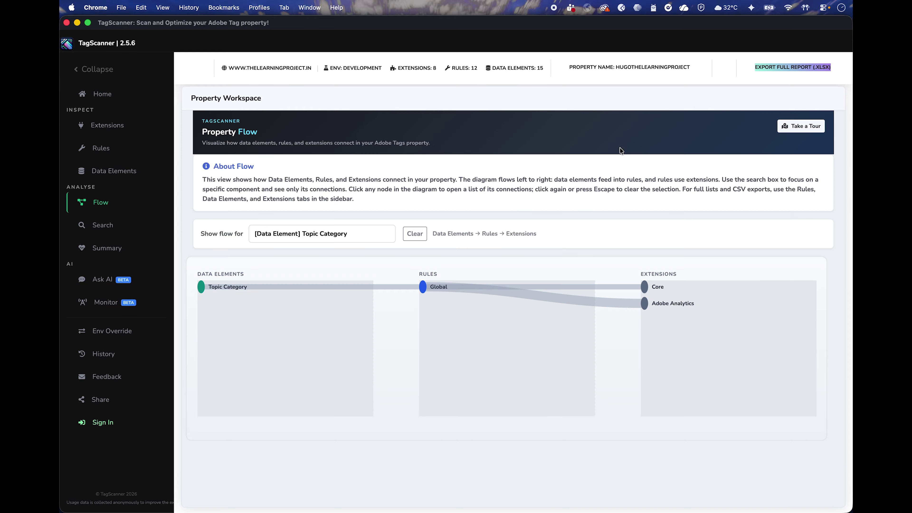
- Clear Topic Category from the flow diagram and show the flow for the Global Click Event rule instead
{"action": "left_click", "coordinate": [385, 235]}
{"action": "left_click", "coordinate": [383, 234]}
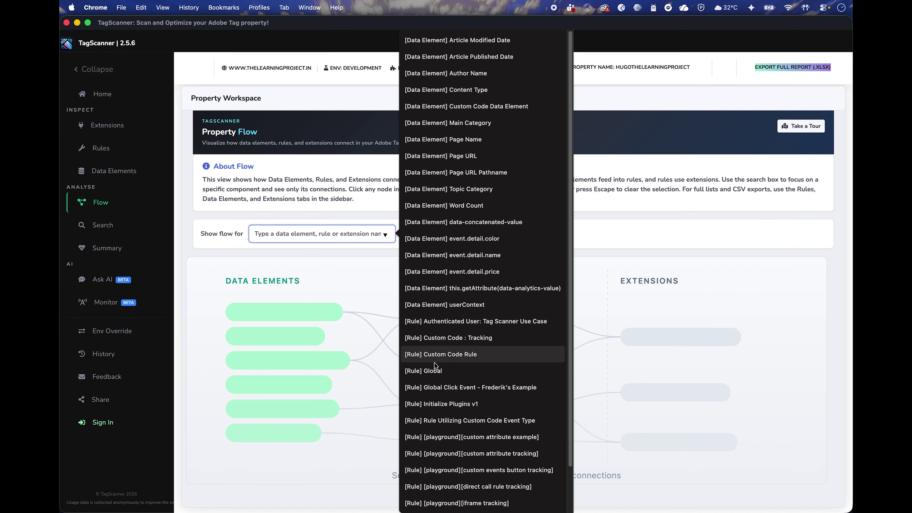
{"action": "left_click", "coordinate": [455, 389]}
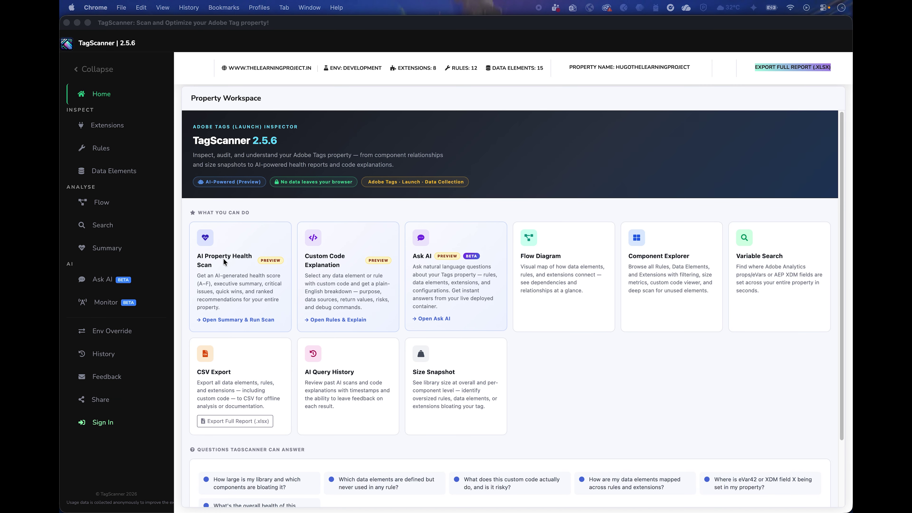
- Search across all rules, data elements and extensions of the property for "data", and clear the search term
{"action": "left_click", "coordinate": [102, 229]}
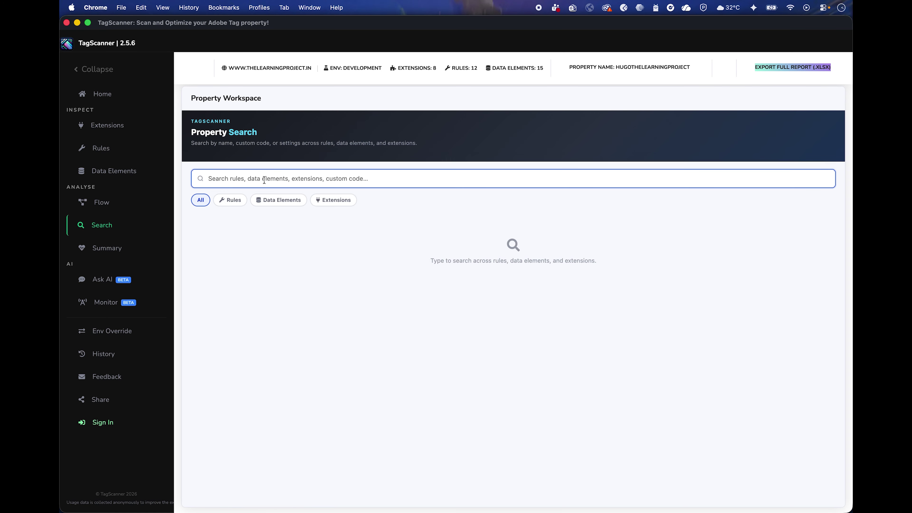
{"action": "type", "text": "data"}
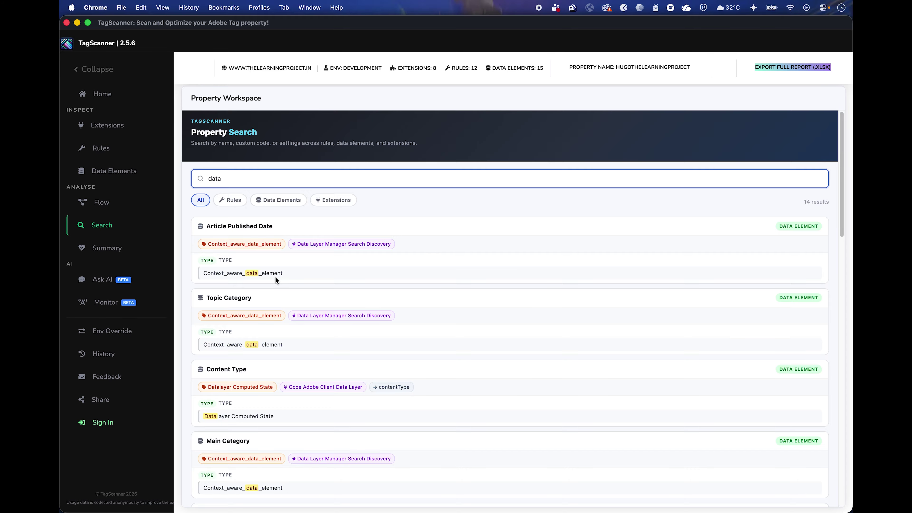
{"action": "key", "text": "BackSpace"}
{"action": "key", "text": "BackSpace"}
{"action": "key", "text": "BackSpace"}
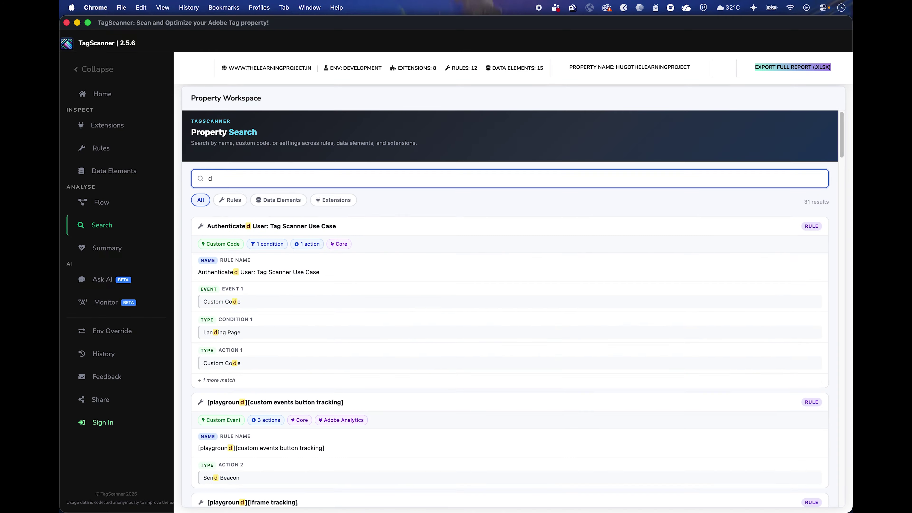
{"action": "type", "text": "atal"}
{"action": "key", "text": "BackSpace"}
{"action": "key", "text": "BackSpace"}
{"action": "key", "text": "BackSpace"}
{"action": "key", "text": "BackSpace"}
{"action": "key", "text": "BackSpace"}
- Search the whole property for "adobe" and look through the matching rules and extensions
{"action": "type", "text": "ad"}
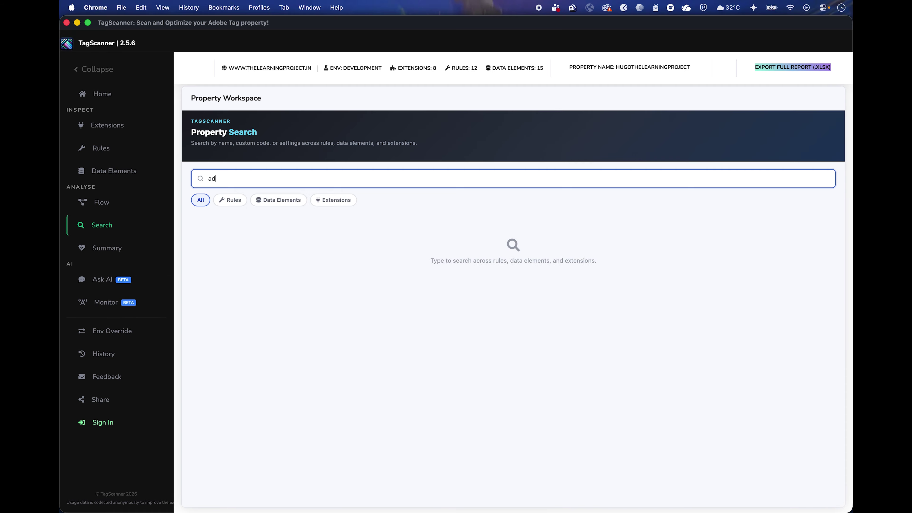
{"action": "type", "text": "obe"}
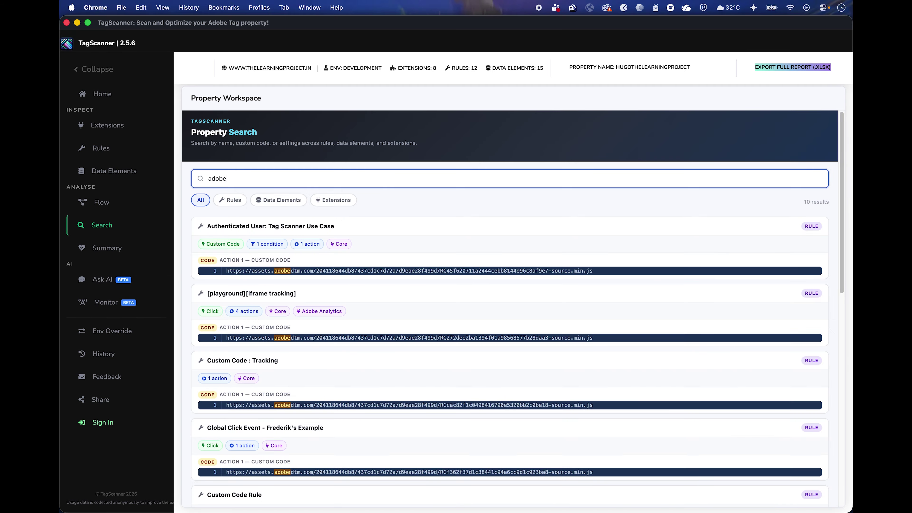
{"action": "scroll", "coordinate": [430, 406], "scroll_direction": "down", "scroll_amount": 6}
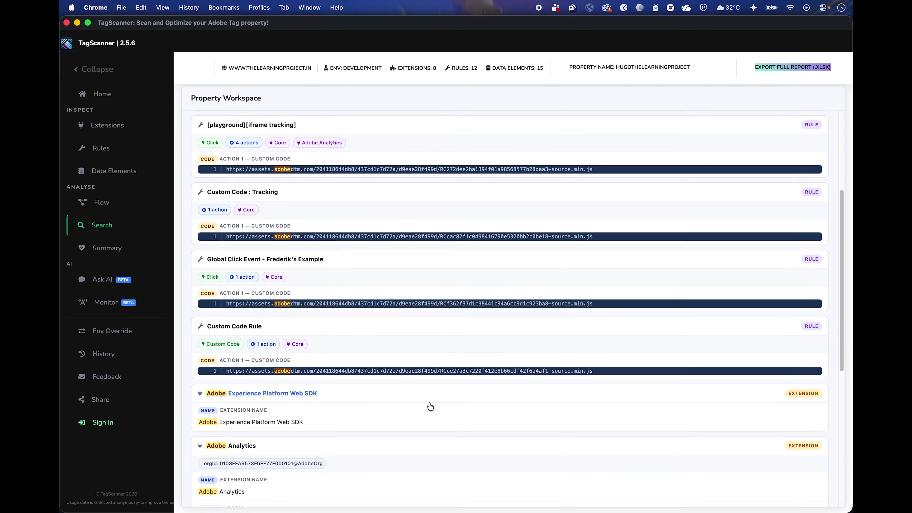
{"action": "scroll", "coordinate": [431, 406], "scroll_direction": "down", "scroll_amount": 7}
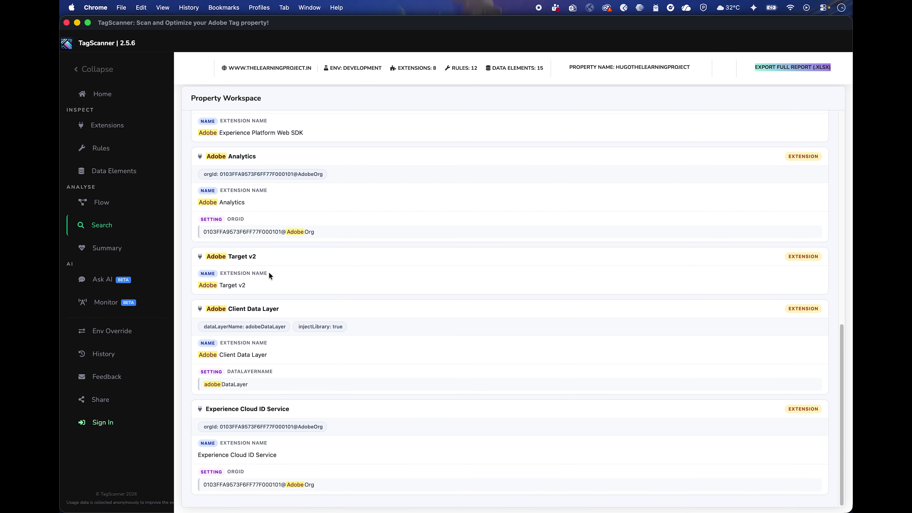
- Visit the extensions and rules lists to look at their own search fields, and return to the property-wide search
{"action": "left_click", "coordinate": [107, 131]}
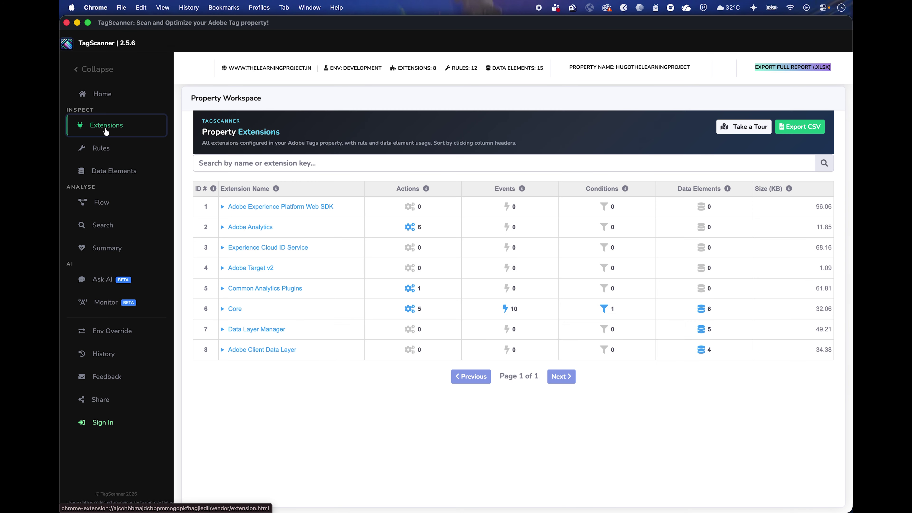
{"action": "left_click", "coordinate": [109, 157]}
{"action": "left_click", "coordinate": [267, 174]}
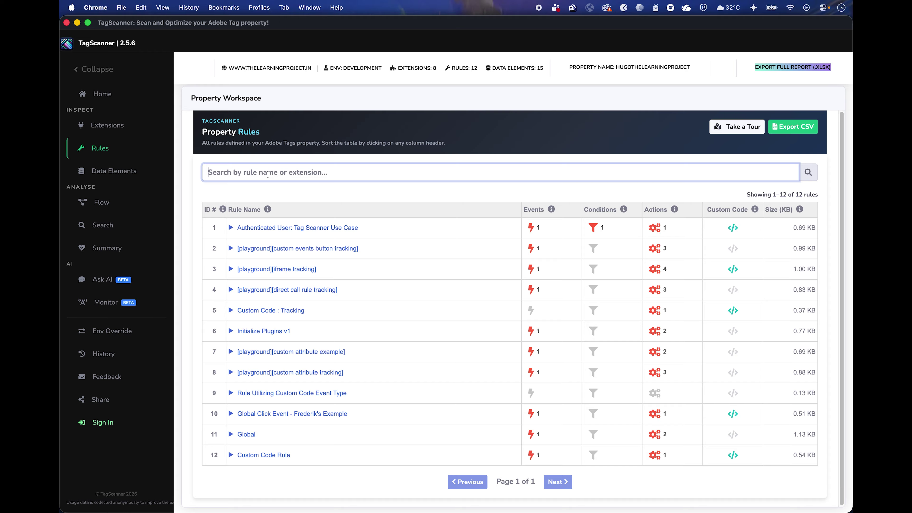
{"action": "left_click", "coordinate": [103, 226]}
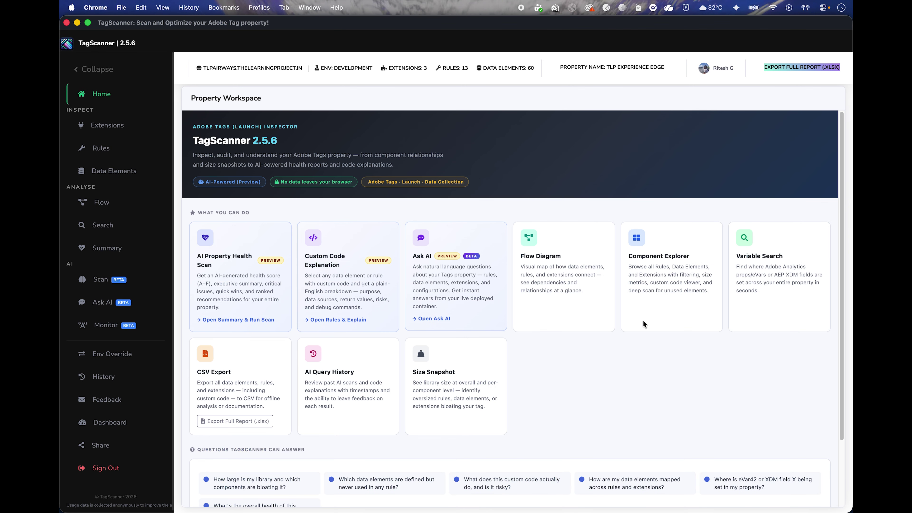
- Open the AI-powered scan of the TLP Experience Edge property and examine its health scores, critical issues, warnings, quick wins and top recommendations
{"action": "left_click", "coordinate": [102, 280]}
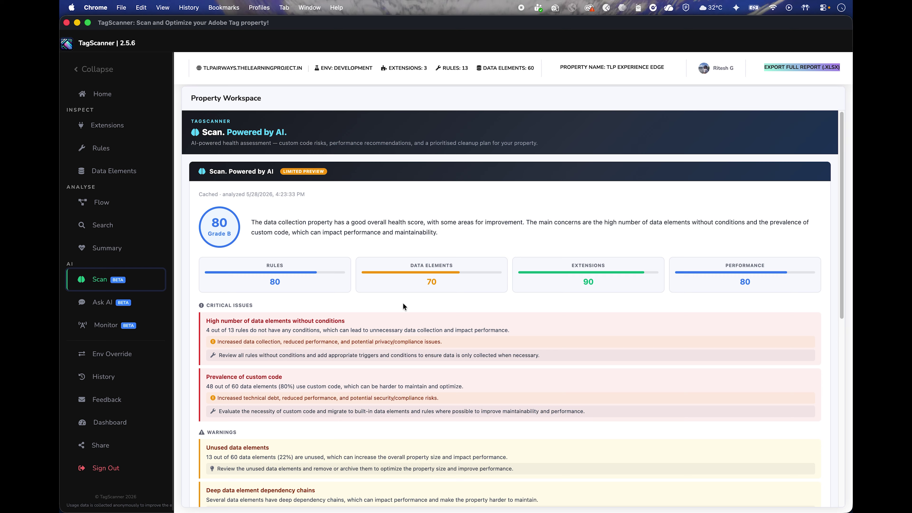
{"action": "scroll", "coordinate": [403, 304], "scroll_direction": "down", "scroll_amount": 2}
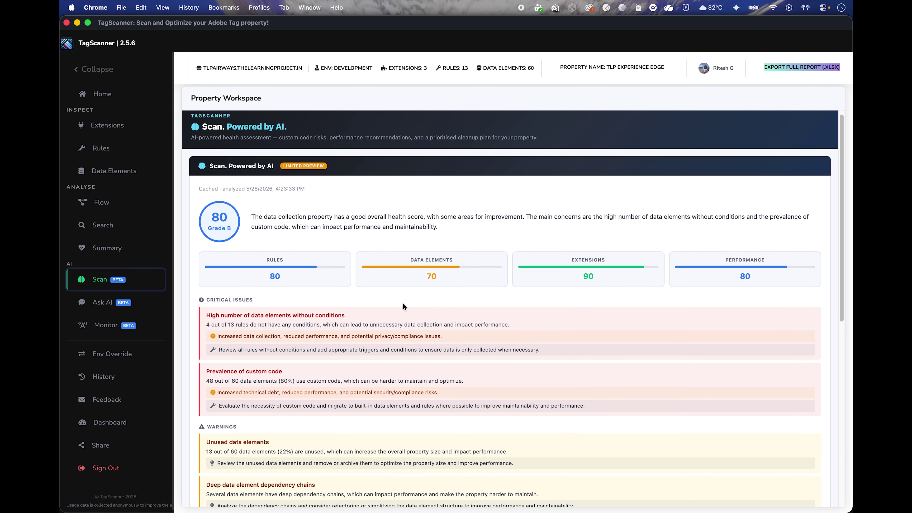
{"action": "scroll", "coordinate": [403, 305], "scroll_direction": "down", "scroll_amount": 1}
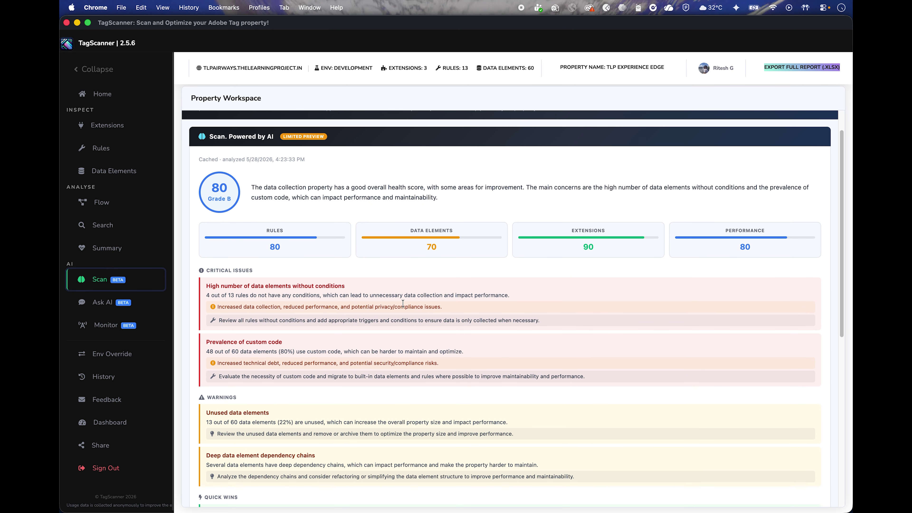
{"action": "scroll", "coordinate": [403, 304], "scroll_direction": "down", "scroll_amount": 2}
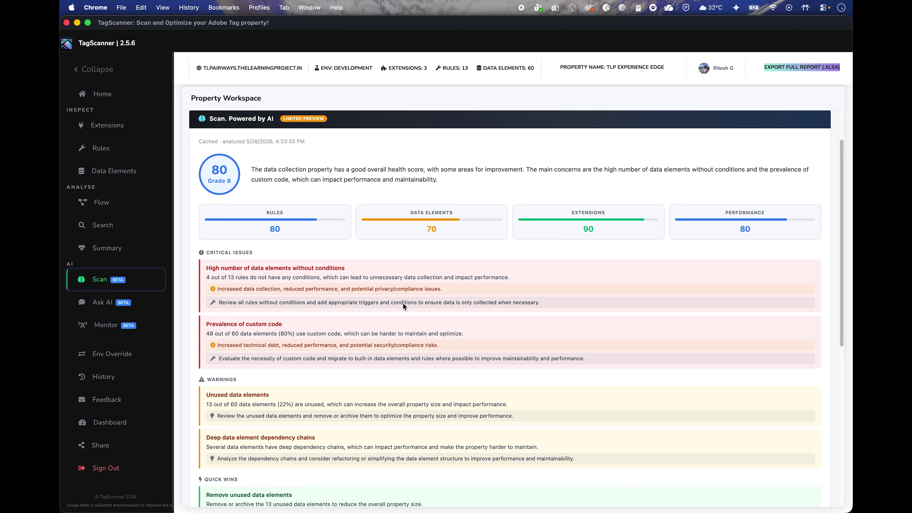
{"action": "scroll", "coordinate": [403, 304], "scroll_direction": "down", "scroll_amount": 2}
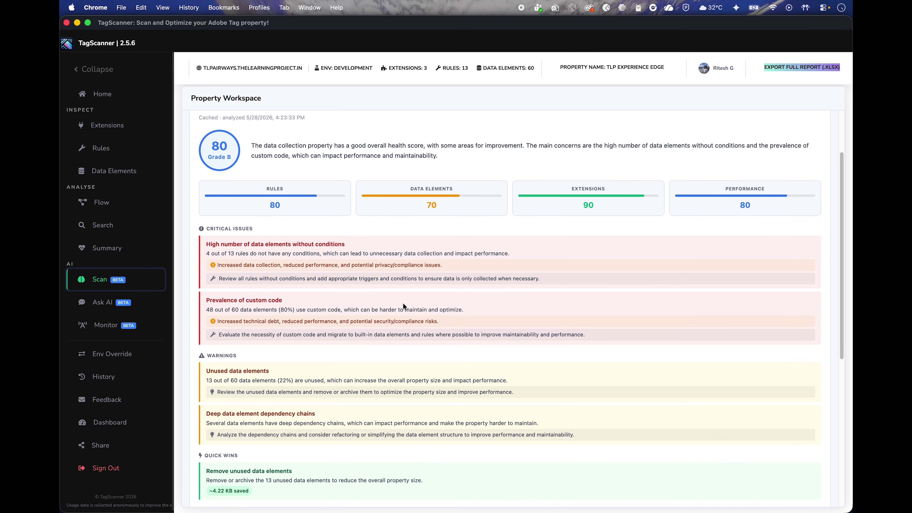
{"action": "scroll", "coordinate": [403, 306], "scroll_direction": "down", "scroll_amount": 1}
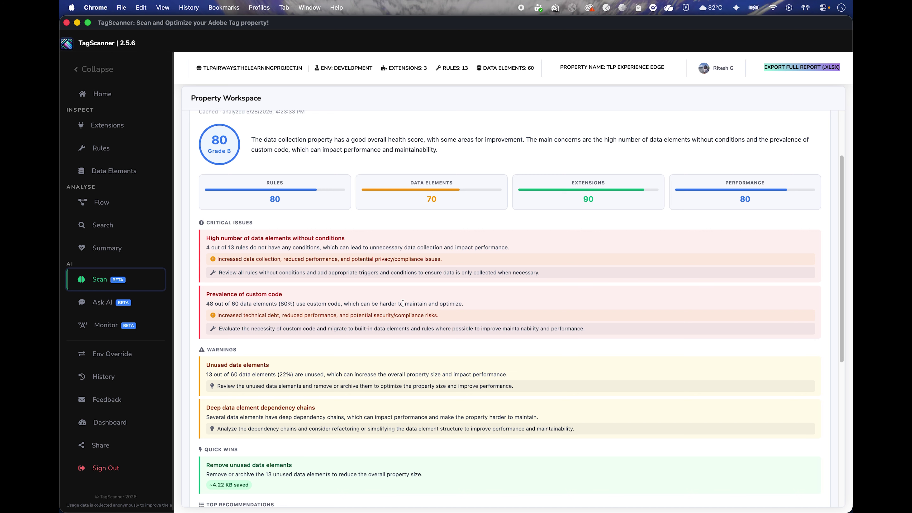
{"action": "scroll", "coordinate": [403, 304], "scroll_direction": "down", "scroll_amount": 2}
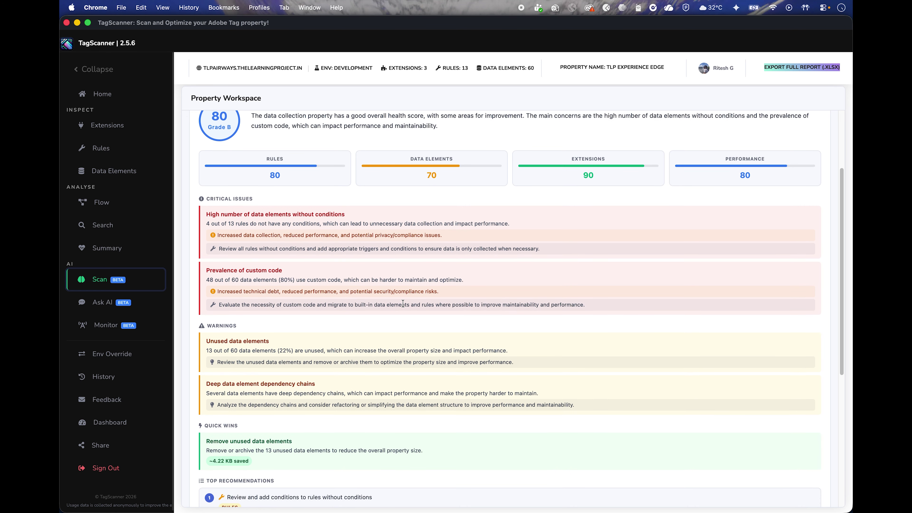
{"action": "scroll", "coordinate": [403, 304], "scroll_direction": "down", "scroll_amount": 5}
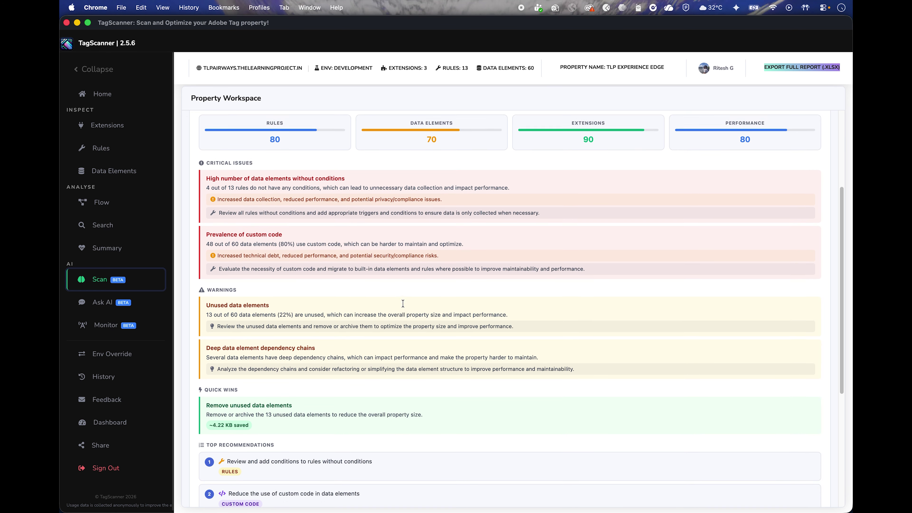
{"action": "scroll", "coordinate": [402, 304], "scroll_direction": "down", "scroll_amount": 10}
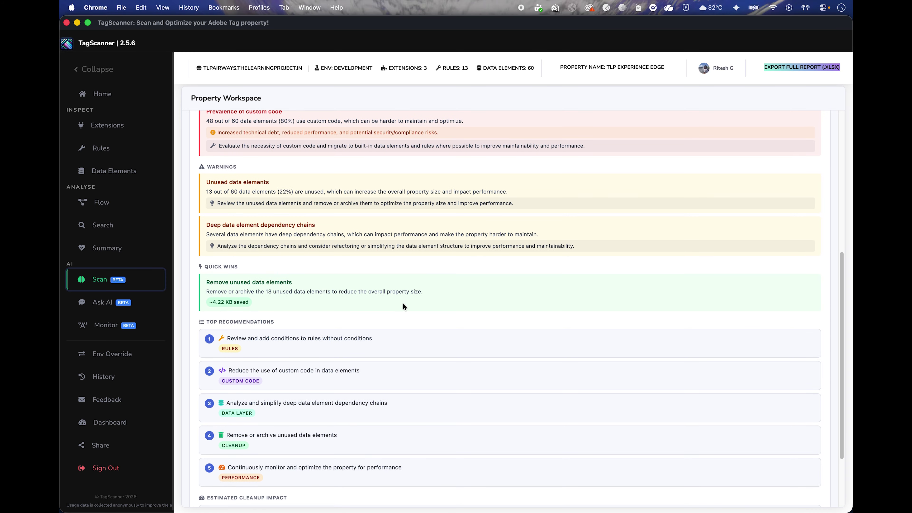
- Read the scan's estimated cleanup impact and look back over the recommendations, warnings, critical issues and overall health scores
{"action": "scroll", "coordinate": [403, 306], "scroll_direction": "down", "scroll_amount": 3}
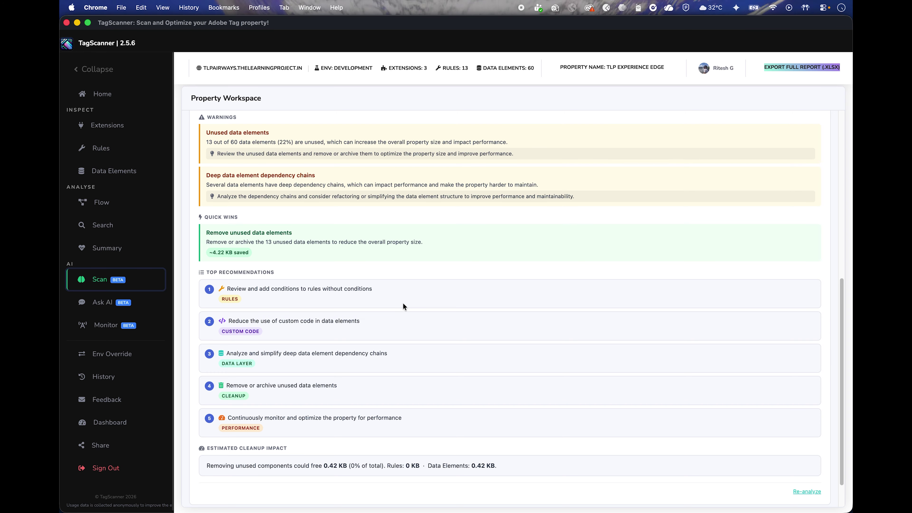
{"action": "scroll", "coordinate": [403, 306], "scroll_direction": "up", "scroll_amount": 1}
{"action": "scroll", "coordinate": [403, 304], "scroll_direction": "up", "scroll_amount": 20}
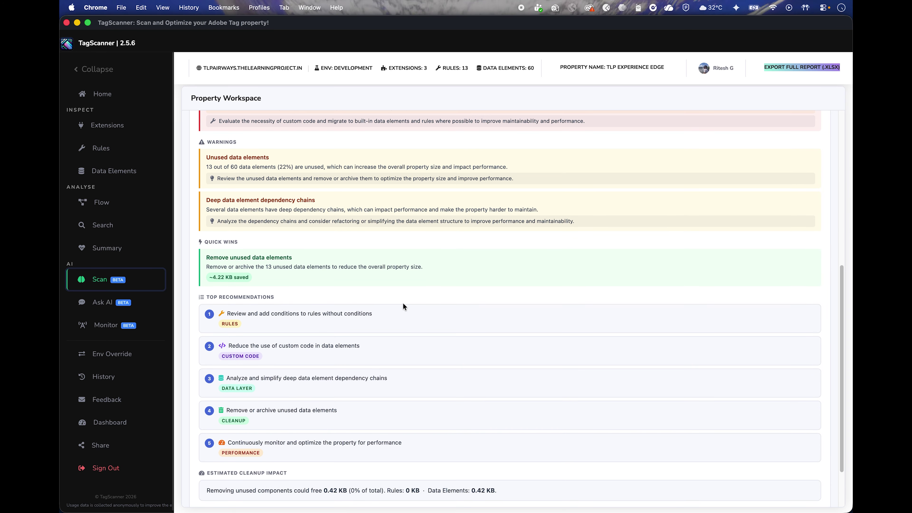
{"action": "scroll", "coordinate": [404, 304], "scroll_direction": "up", "scroll_amount": 3}
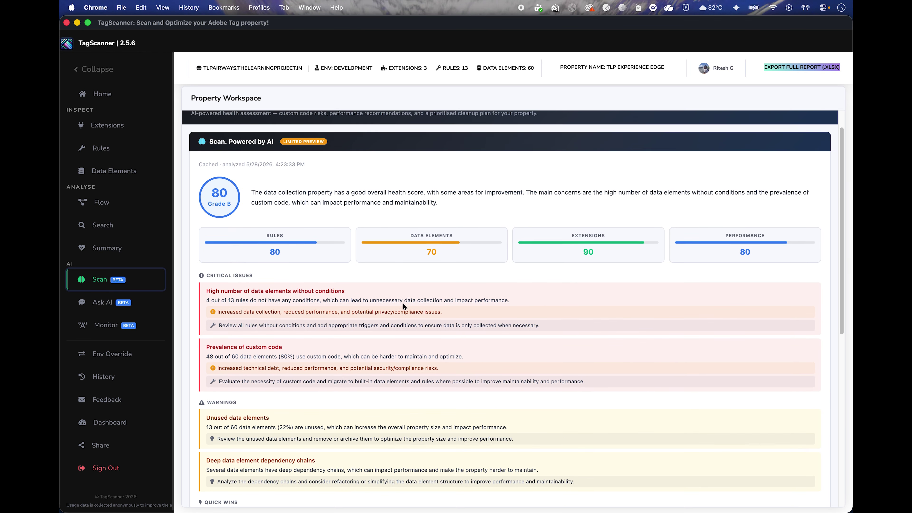
{"action": "scroll", "coordinate": [403, 306], "scroll_direction": "up", "scroll_amount": 1}
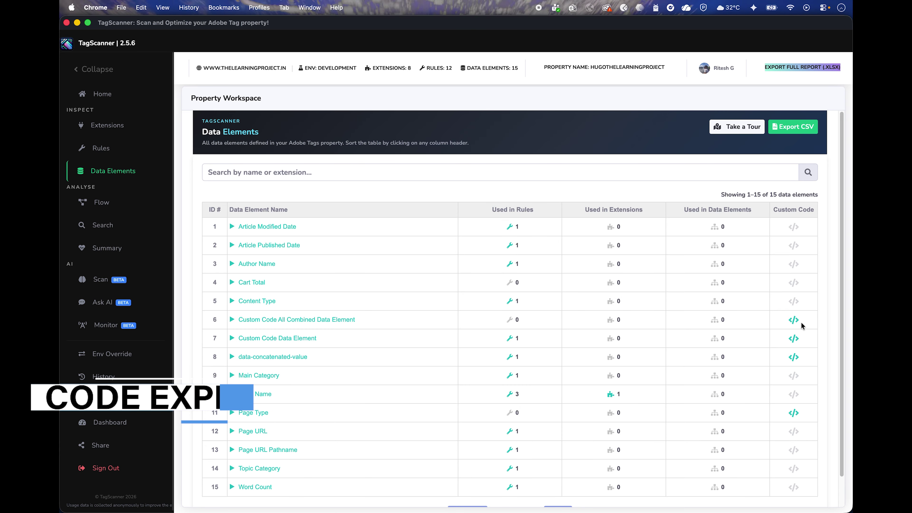
- View the custom code of the data elements Custom Code All Combined Data Element and data-concatenated-value in the HugoTheLearningProject property
{"action": "left_click", "coordinate": [795, 321]}
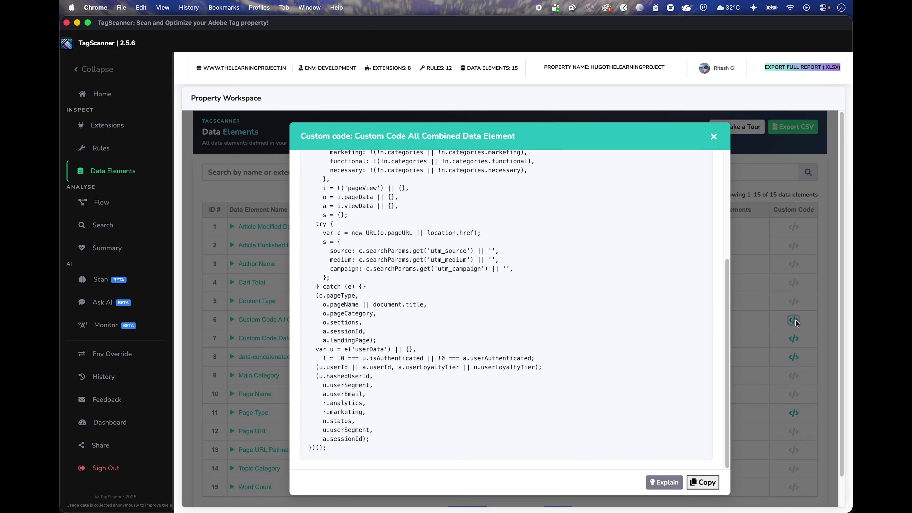
{"action": "scroll", "coordinate": [594, 334], "scroll_direction": "up", "scroll_amount": 5}
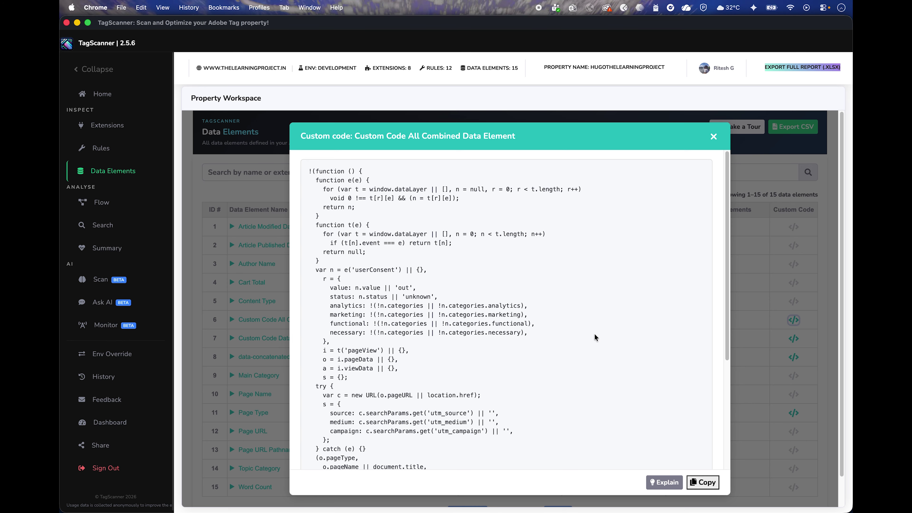
{"action": "scroll", "coordinate": [595, 335], "scroll_direction": "down", "scroll_amount": 4}
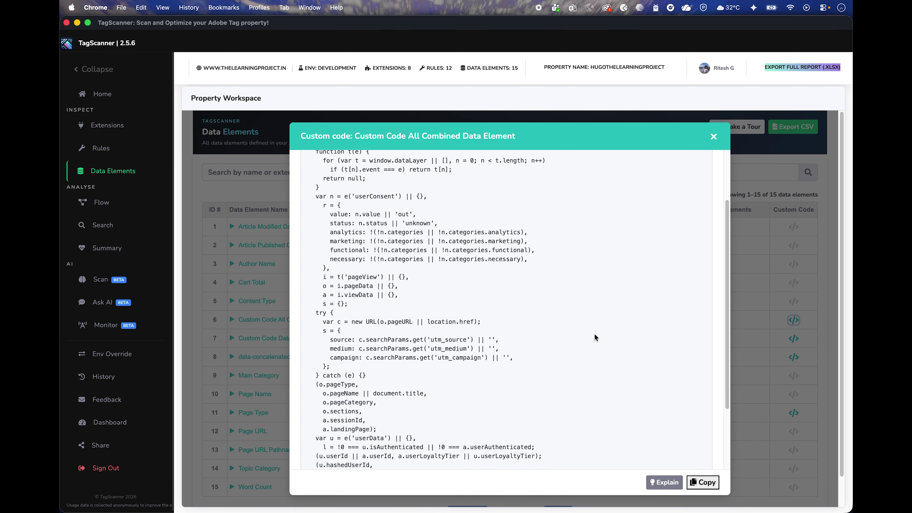
{"action": "left_click", "coordinate": [714, 136]}
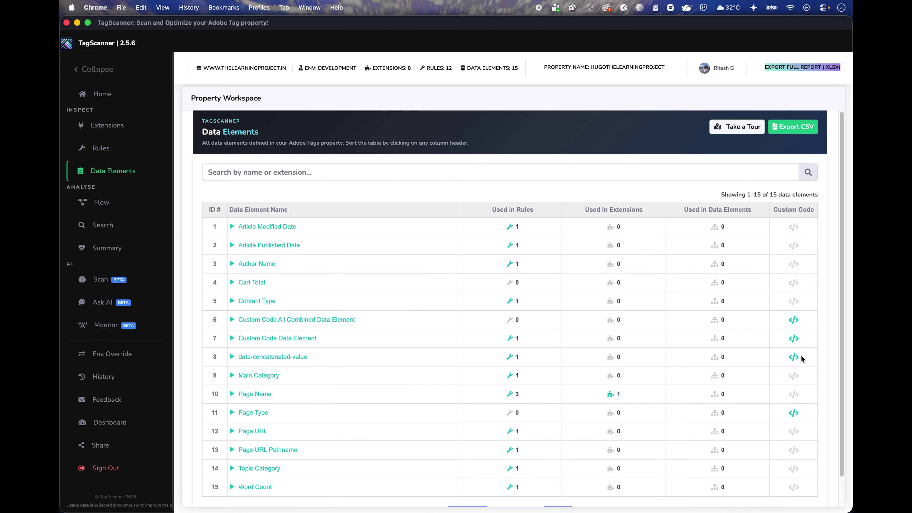
{"action": "left_click", "coordinate": [794, 358]}
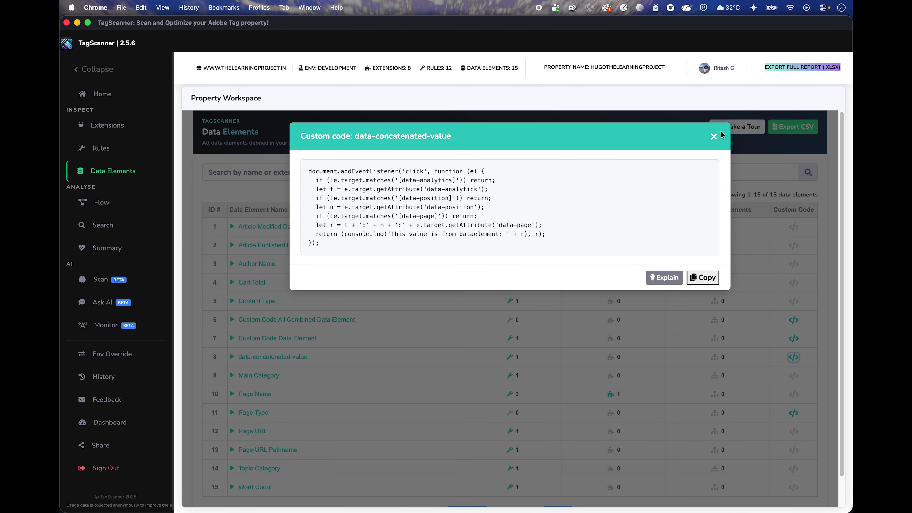
{"action": "left_click", "coordinate": [714, 136]}
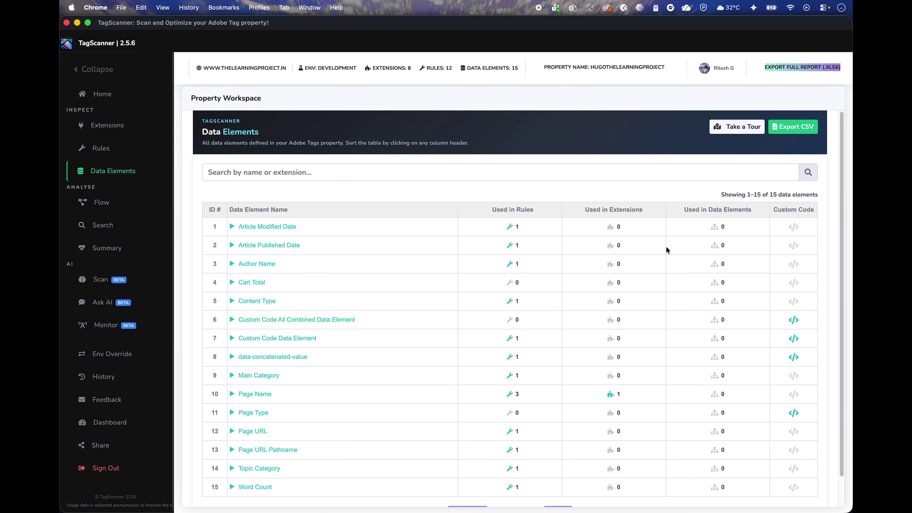
- Open the custom code of the rule "Custom Code : Tracking" and read it through to the end
{"action": "left_click", "coordinate": [100, 148]}
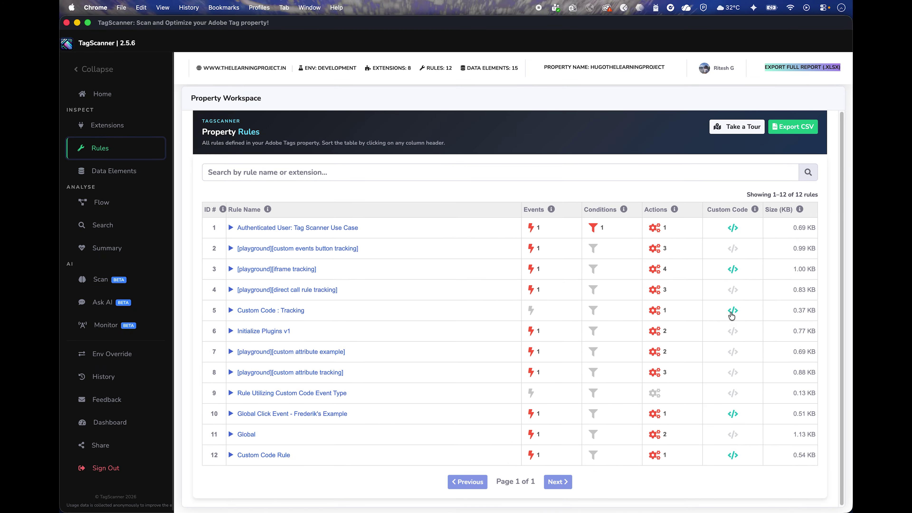
{"action": "left_click", "coordinate": [733, 310]}
{"action": "scroll", "coordinate": [655, 356], "scroll_direction": "down", "scroll_amount": 1}
{"action": "scroll", "coordinate": [655, 357], "scroll_direction": "down", "scroll_amount": 15}
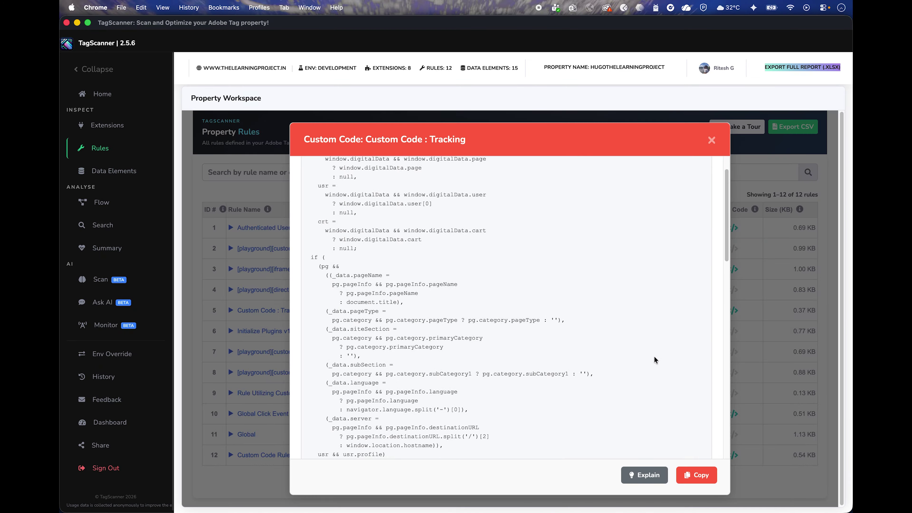
{"action": "scroll", "coordinate": [655, 357], "scroll_direction": "down", "scroll_amount": 6}
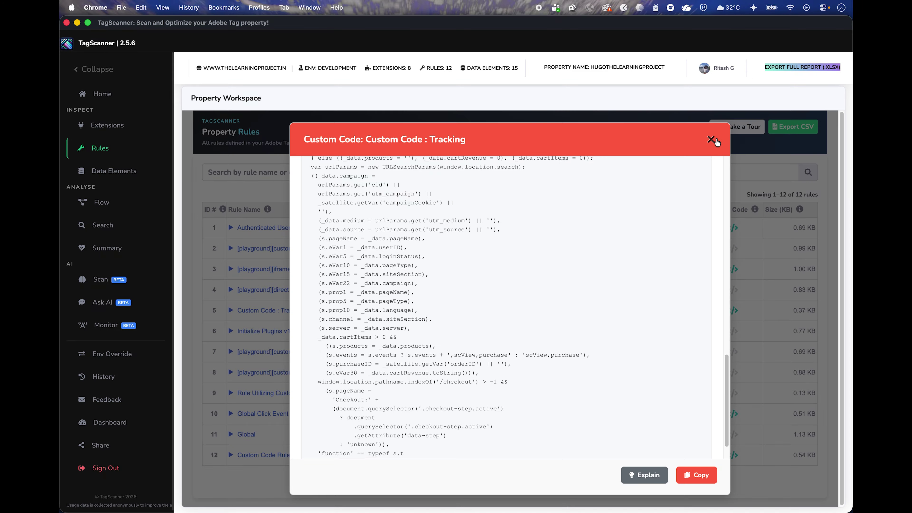
{"action": "scroll", "coordinate": [682, 435], "scroll_direction": "down", "scroll_amount": 3}
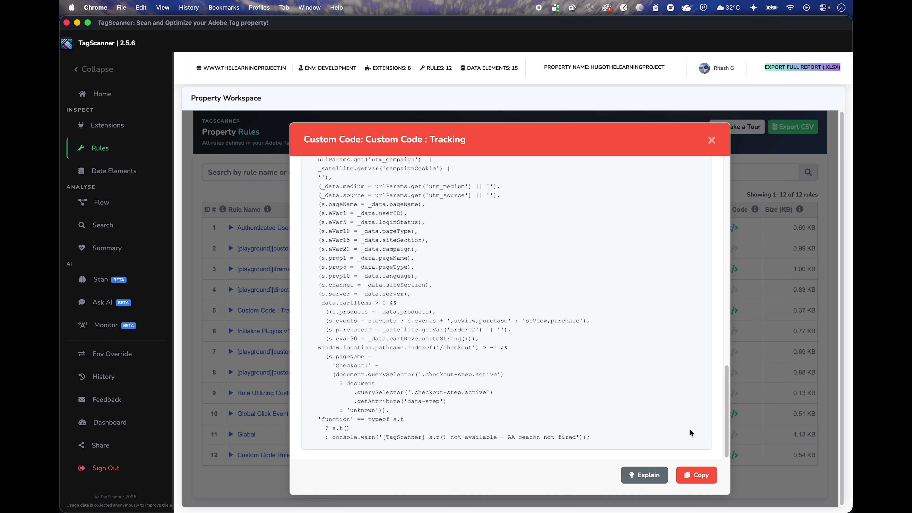
- Get the AI explanation of the tracking rule's code, review its workings, data flow and potential risks, and close the code view
{"action": "left_click", "coordinate": [652, 476]}
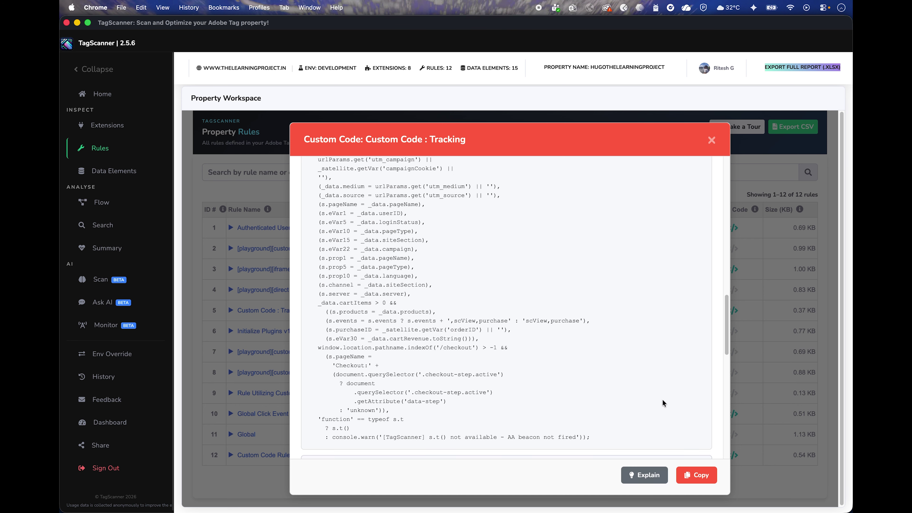
{"action": "scroll", "coordinate": [664, 397], "scroll_direction": "down", "scroll_amount": 10}
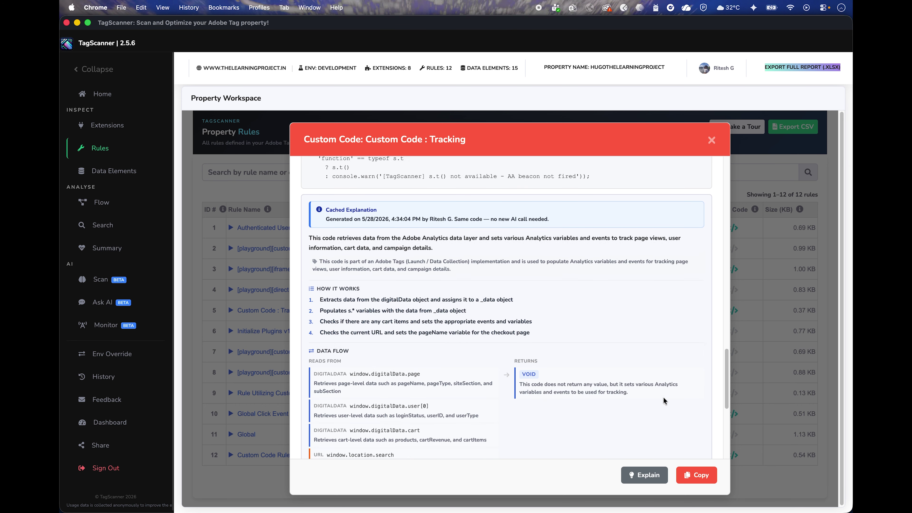
{"action": "scroll", "coordinate": [663, 398], "scroll_direction": "down", "scroll_amount": 2}
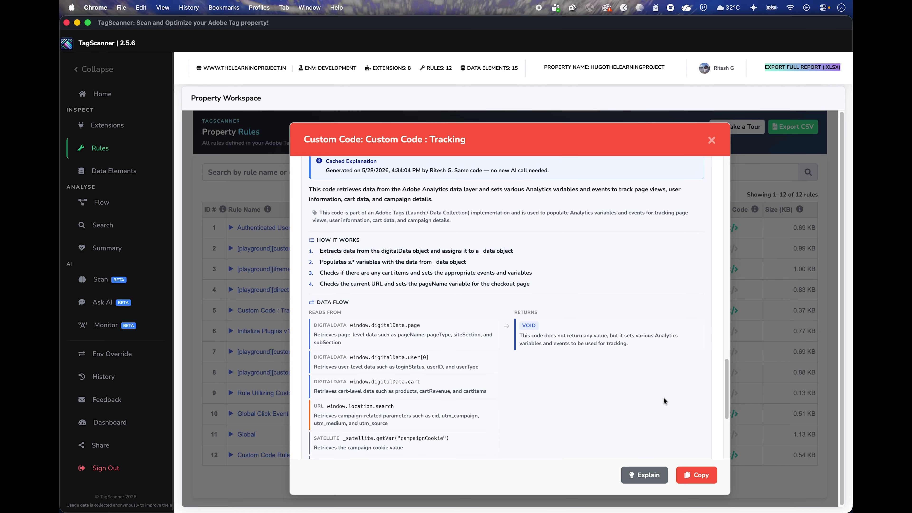
{"action": "scroll", "coordinate": [664, 398], "scroll_direction": "down", "scroll_amount": 5}
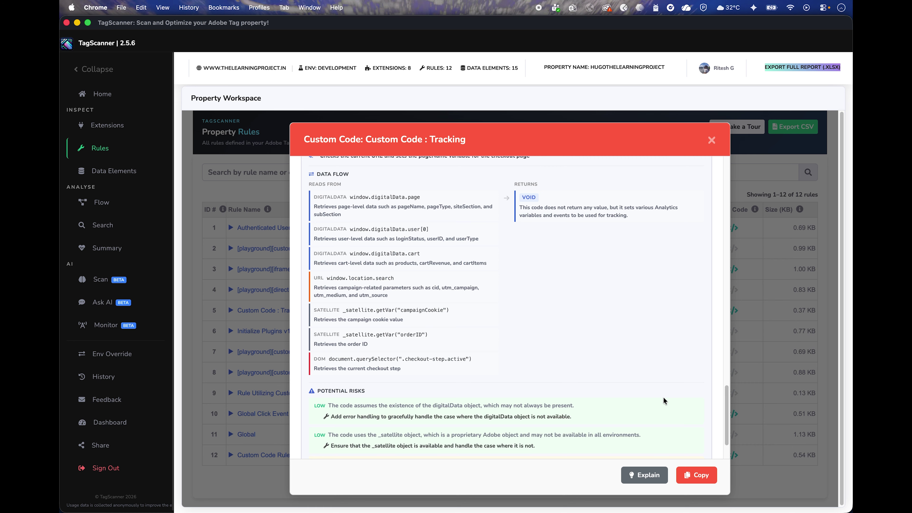
{"action": "scroll", "coordinate": [664, 398], "scroll_direction": "down", "scroll_amount": 1}
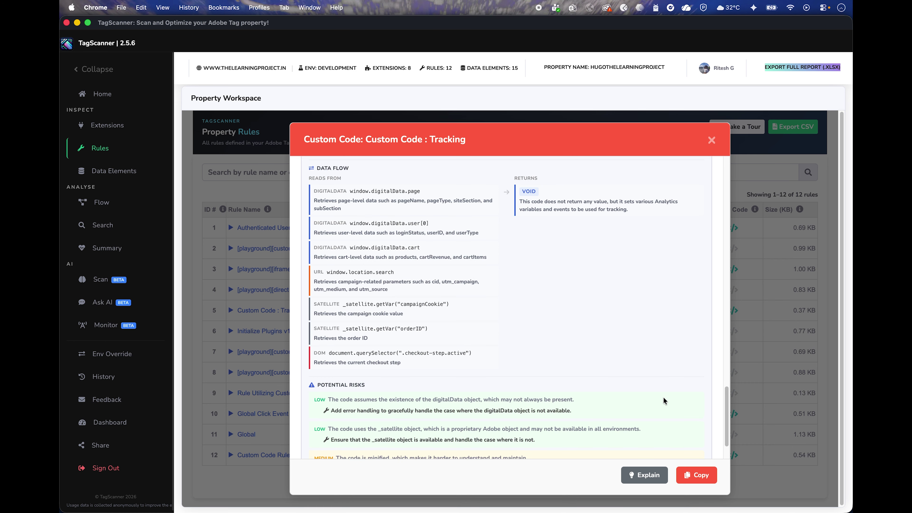
{"action": "scroll", "coordinate": [663, 397], "scroll_direction": "down", "scroll_amount": 3}
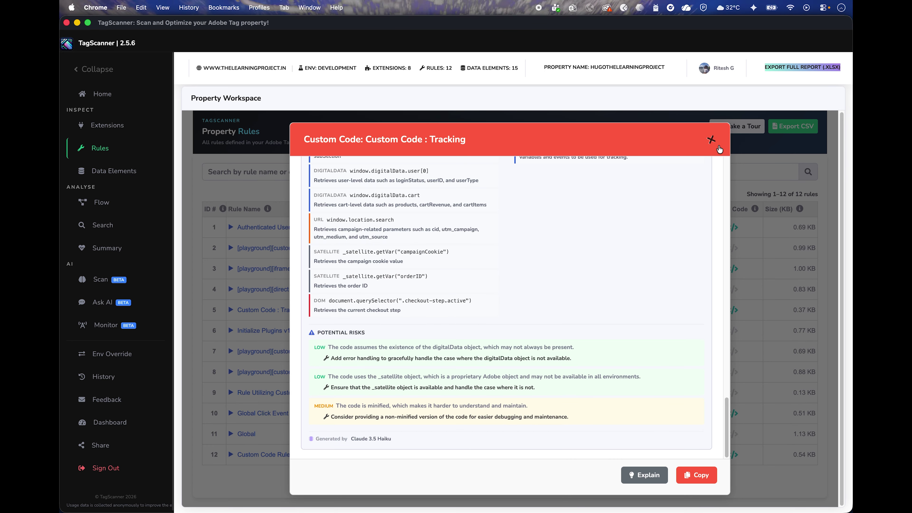
{"action": "left_click", "coordinate": [712, 139]}
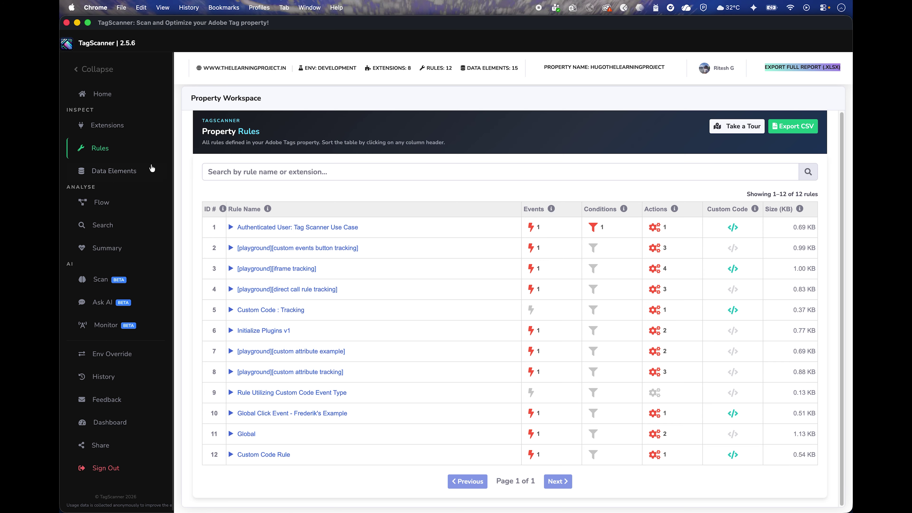
- Open the custom code of the Page Type data element, read its AI explanation, and close the code view
{"action": "left_click", "coordinate": [114, 172]}
{"action": "scroll", "coordinate": [761, 429], "scroll_direction": "down", "scroll_amount": 2}
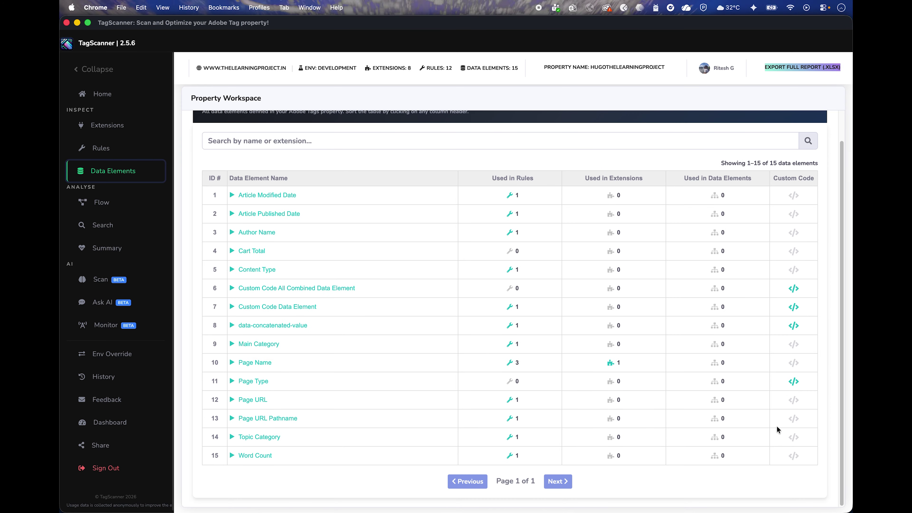
{"action": "left_click", "coordinate": [793, 381]}
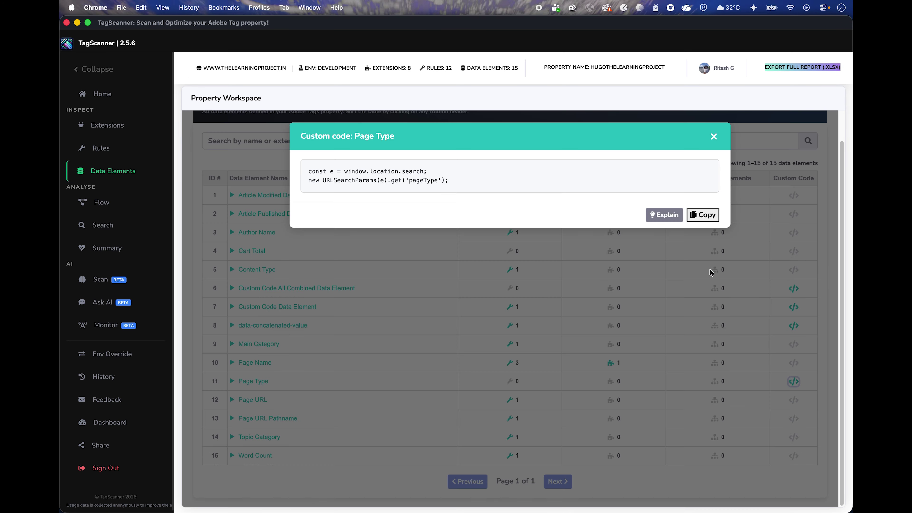
{"action": "left_click", "coordinate": [658, 214]}
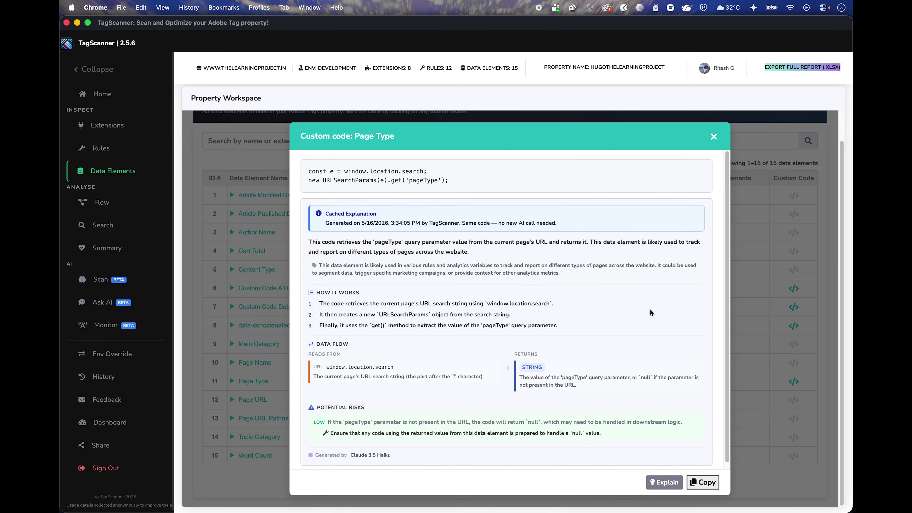
{"action": "scroll", "coordinate": [652, 368], "scroll_direction": "down", "scroll_amount": 1}
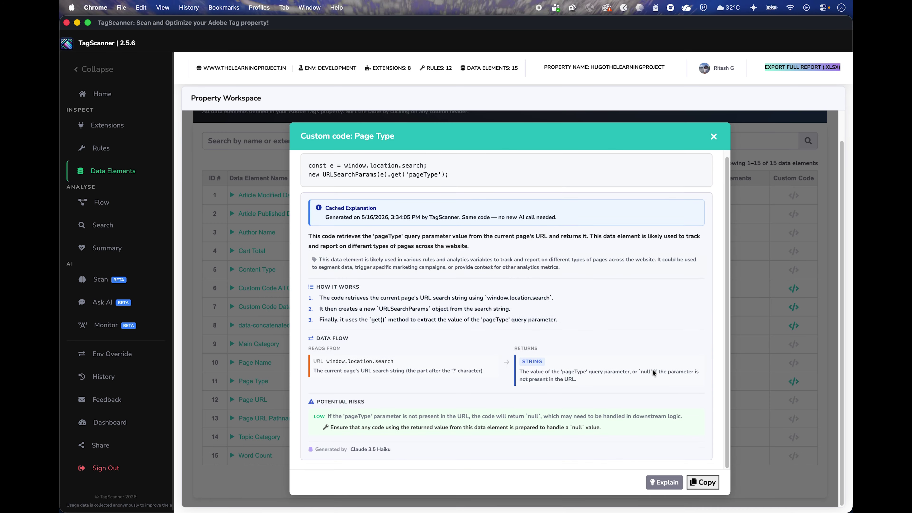
{"action": "left_click", "coordinate": [713, 137]}
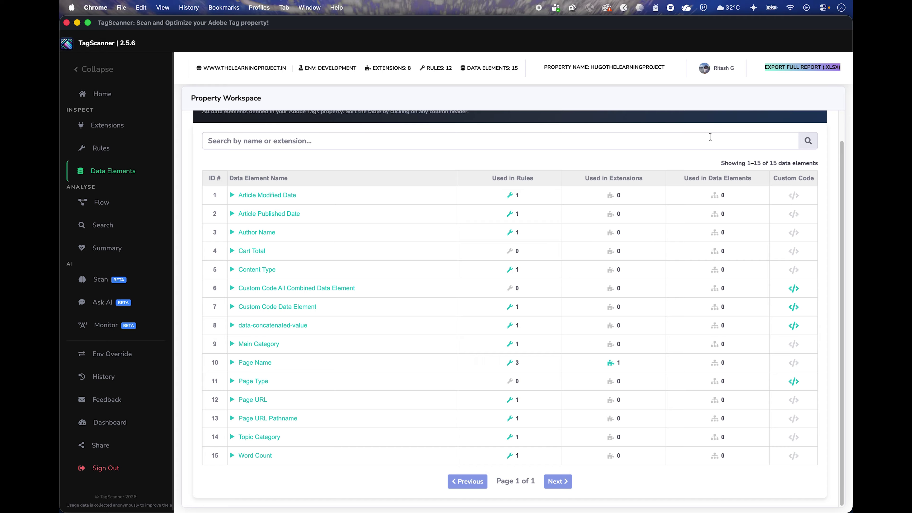
- Request an AI explanation of the data-concatenated-value data element's custom code and read through it
{"action": "left_click", "coordinate": [793, 326]}
{"action": "left_click", "coordinate": [666, 278]}
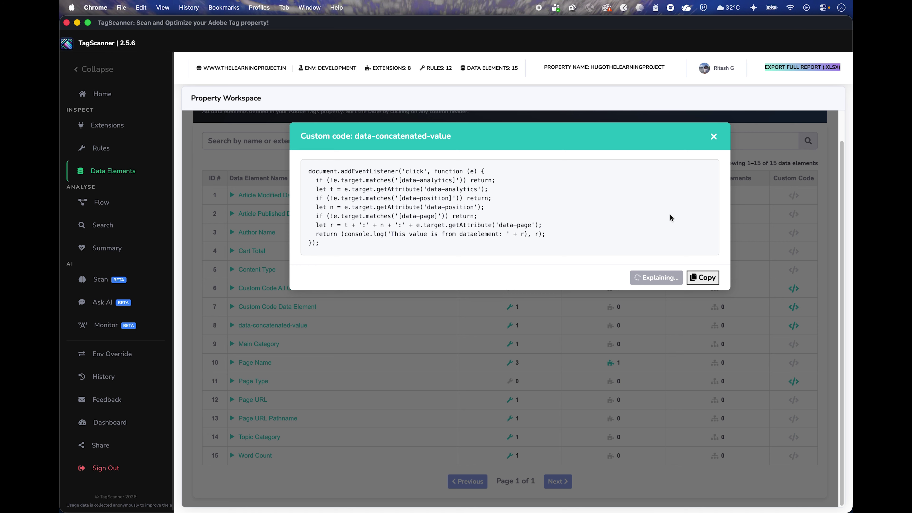
{"action": "scroll", "coordinate": [661, 366], "scroll_direction": "down", "scroll_amount": 2}
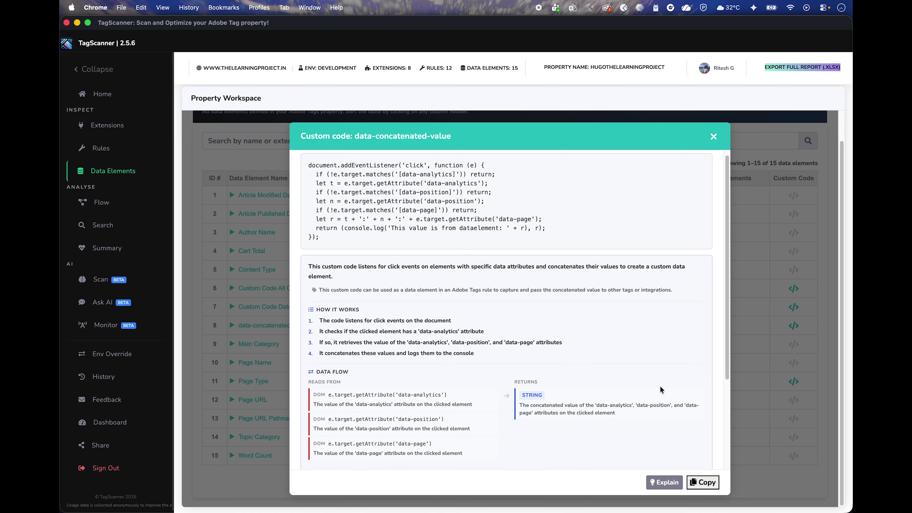
{"action": "scroll", "coordinate": [661, 390], "scroll_direction": "down", "scroll_amount": 4}
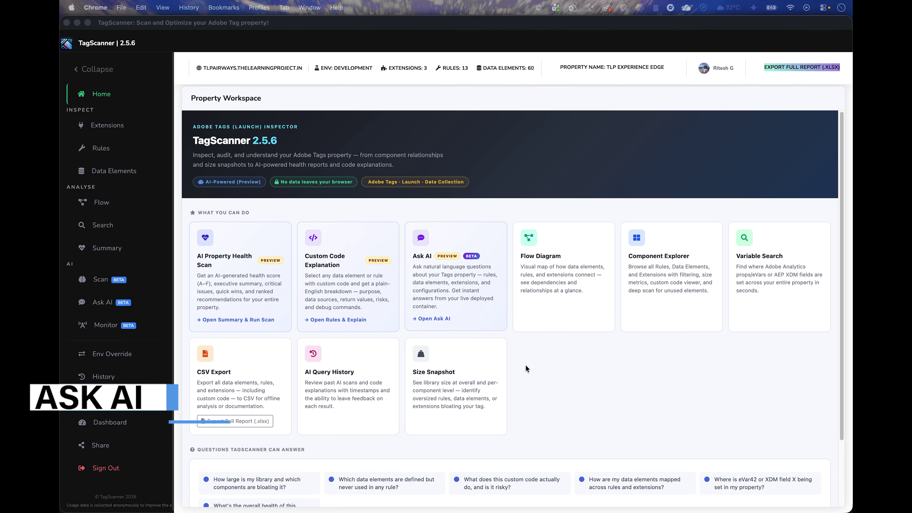
- Open Ask AI for the TLP Experience Edge property and ask "which rules fire on page load?"
{"action": "left_click", "coordinate": [552, 368]}
{"action": "left_click", "coordinate": [424, 319]}
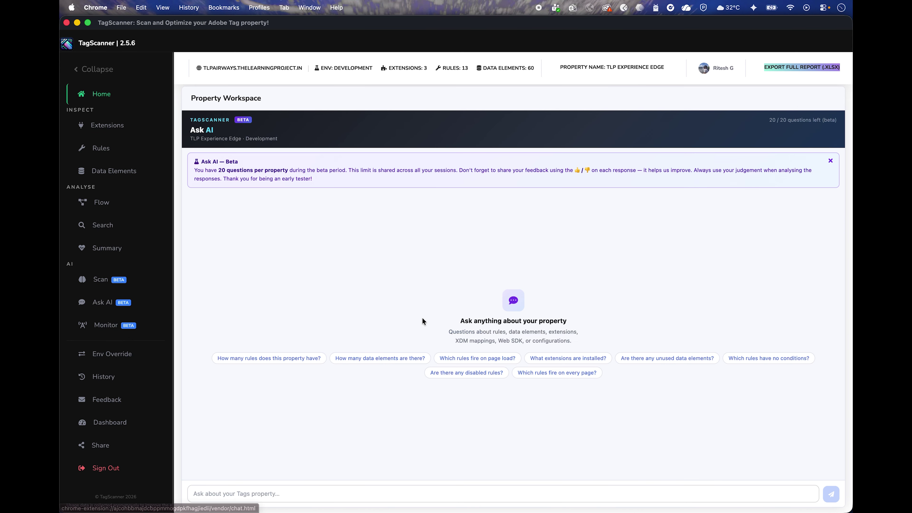
{"action": "left_click", "coordinate": [364, 490]}
{"action": "type", "text": "w"}
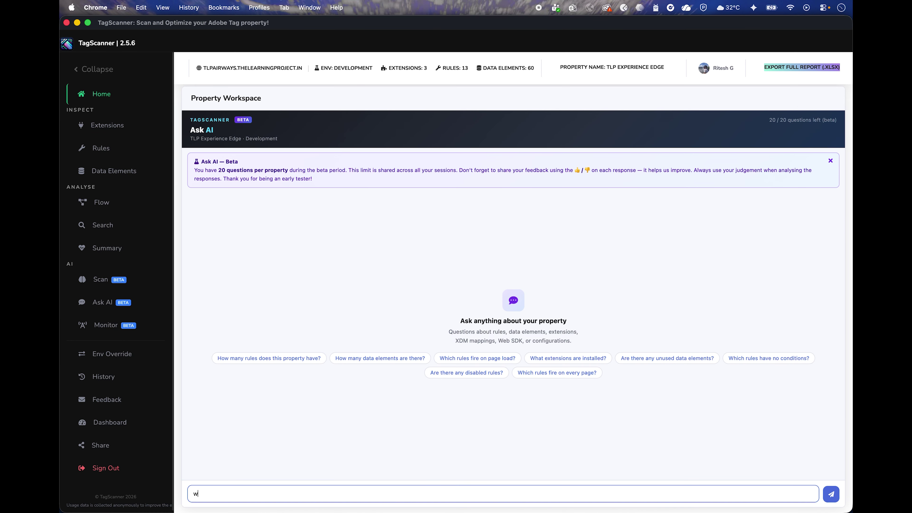
{"action": "type", "text": "hich rules fire on page load?"}
{"action": "key", "text": "Return"}
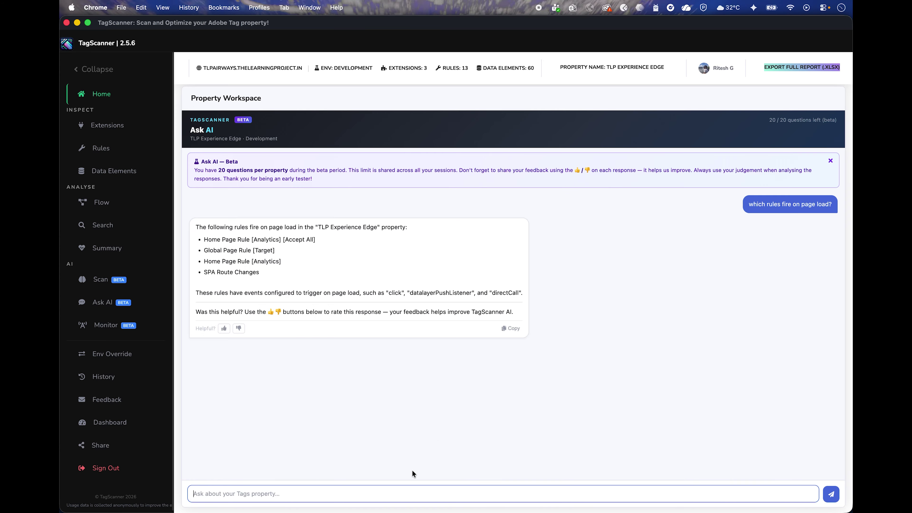
- Ask the follow-up question "what data elements do those rule use?", briefly visit the AI scan, and return to the Ask AI conversation
{"action": "type", "text": "what data elements do those rule suse"}
{"action": "key", "text": "BackSpace"}
{"action": "key", "text": "BackSpace"}
{"action": "key", "text": "BackSpace"}
{"action": "key", "text": "BackSpace"}
{"action": "type", "text": "use?"}
{"action": "key", "text": "Return"}
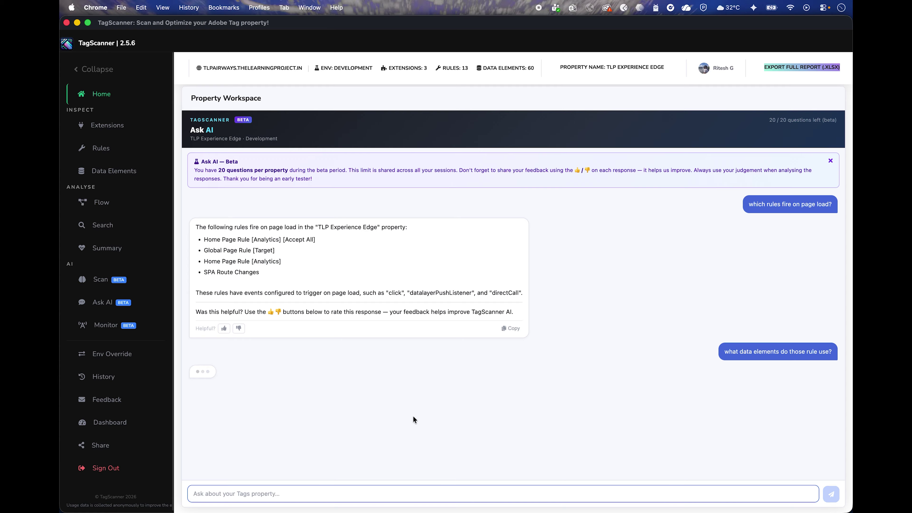
{"action": "left_click", "coordinate": [104, 280]}
{"action": "left_click", "coordinate": [106, 303]}
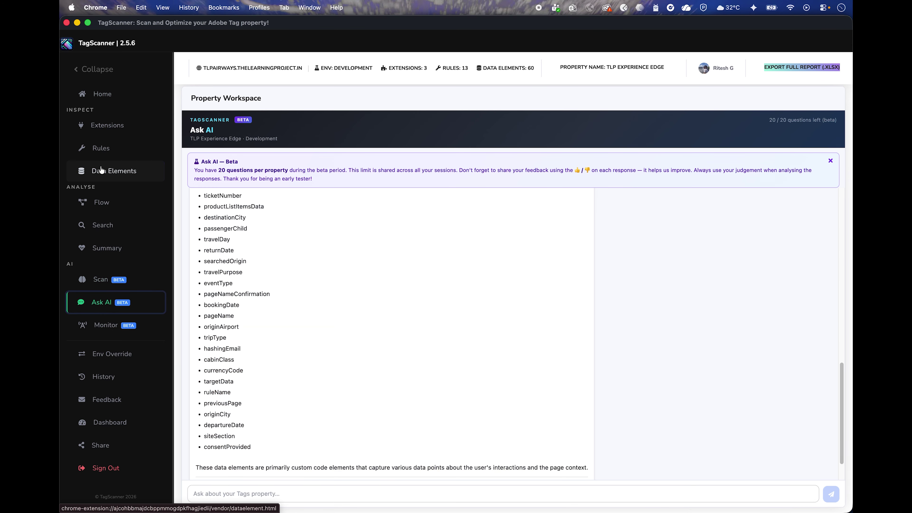
- View the custom code of the bookingReference data element, close it, and return to the Ask AI conversation
{"action": "left_click", "coordinate": [113, 171]}
{"action": "left_click", "coordinate": [794, 245]}
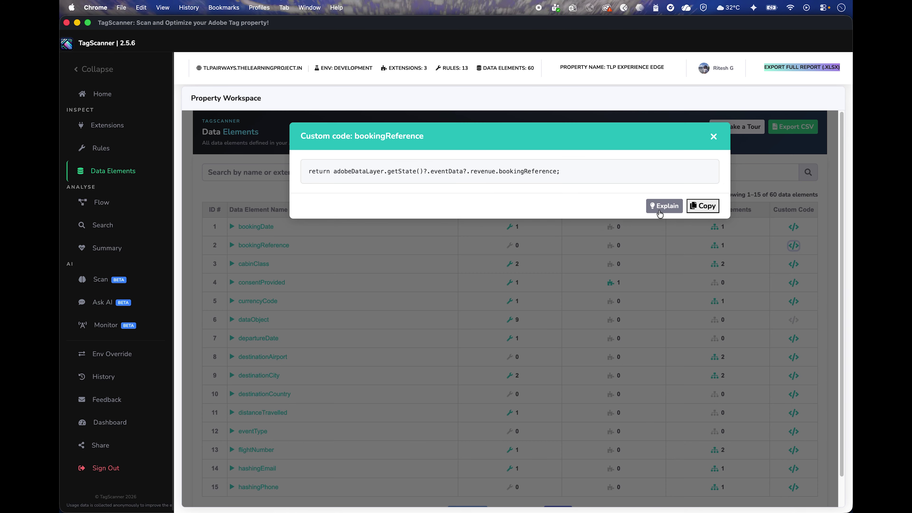
{"action": "left_click", "coordinate": [713, 137]}
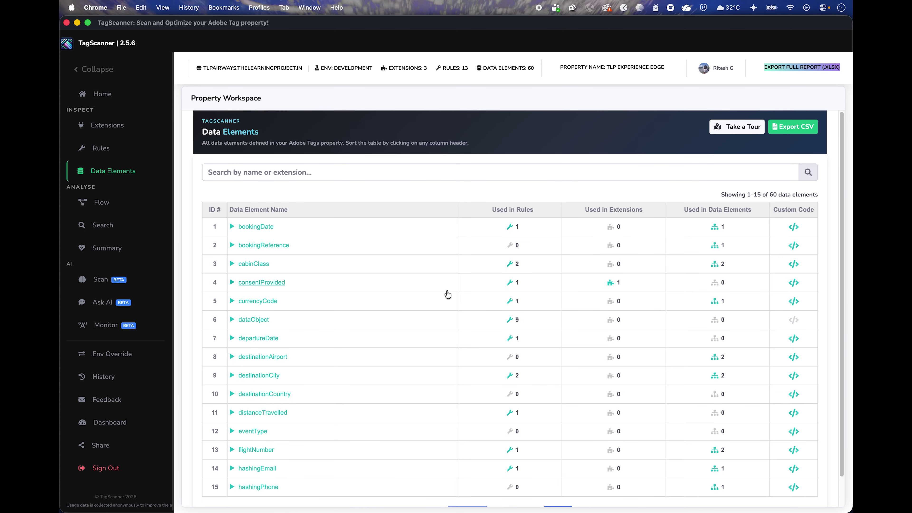
{"action": "left_click", "coordinate": [87, 303]}
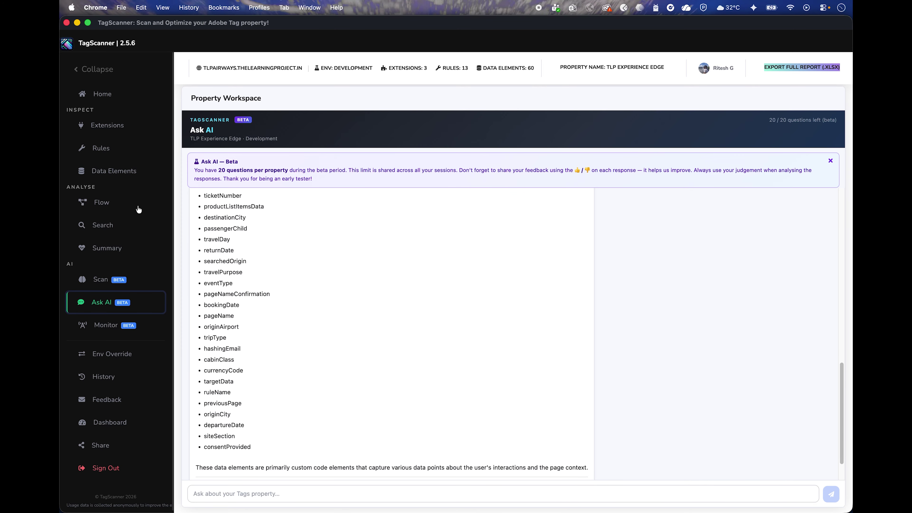
- Browse the property's Extensions, Rules, Data Elements, Flow and Search pages
{"action": "left_click", "coordinate": [99, 126]}
{"action": "left_click", "coordinate": [103, 149]}
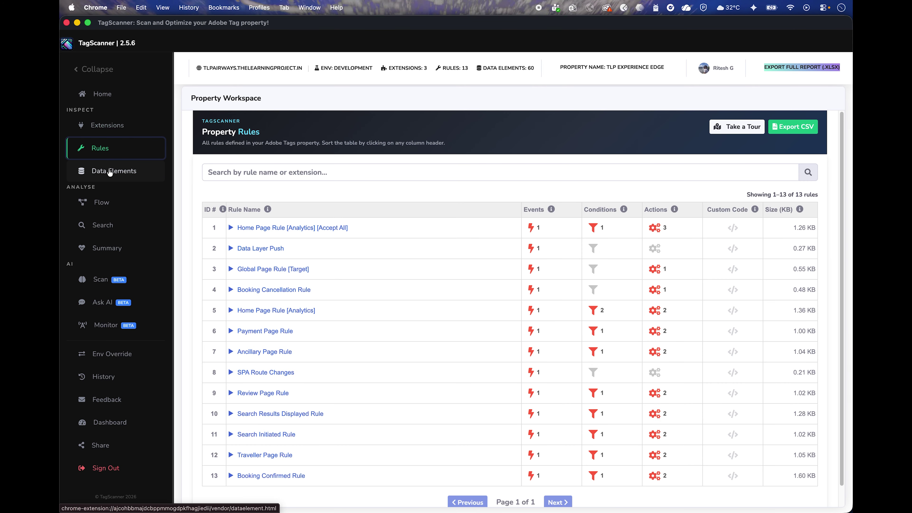
{"action": "left_click", "coordinate": [110, 172]}
{"action": "left_click", "coordinate": [101, 203]}
{"action": "left_click", "coordinate": [102, 225]}
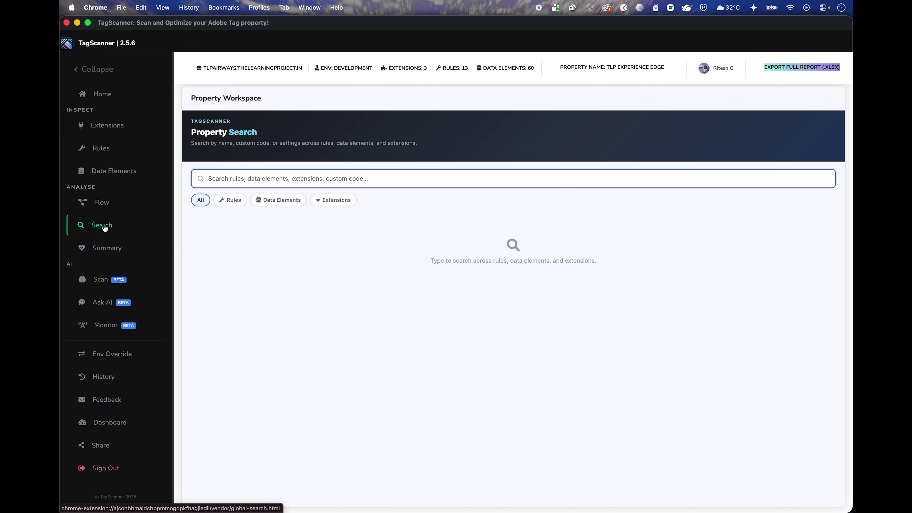
{"action": "left_click", "coordinate": [104, 205]}
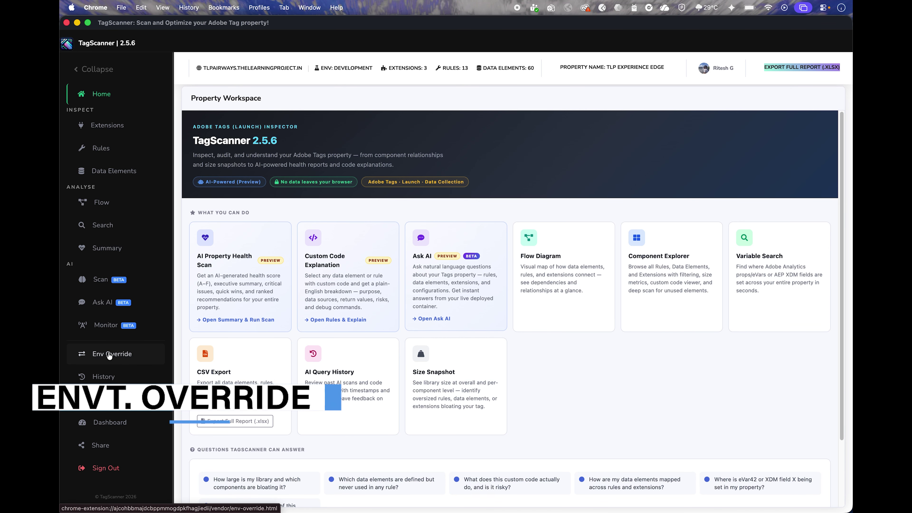
{"action": "left_click", "coordinate": [111, 354]}
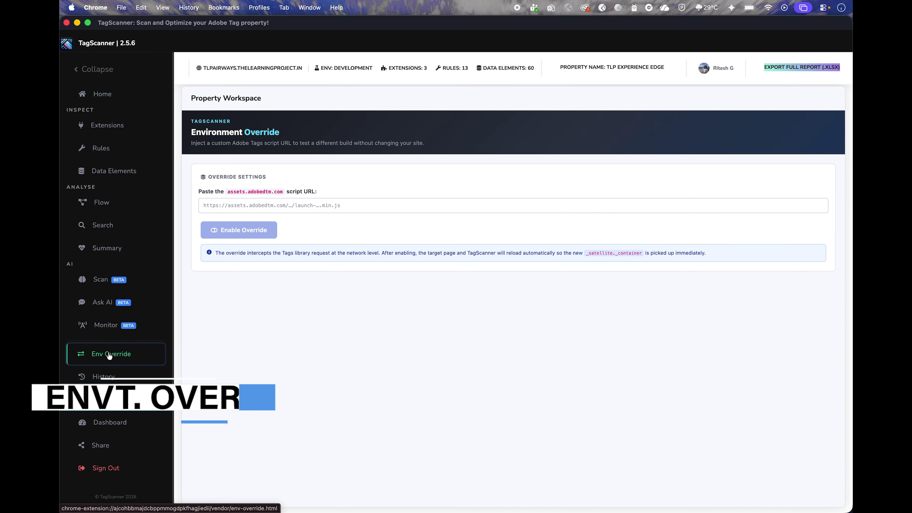
{"action": "left_click", "coordinate": [306, 205]}
{"action": "type", "text": "https://assets.adobedtm.com/204118544db8/437cd1c7d72a/launch-29f6eee4a0cd-staging.min.js"}
{"action": "left_click", "coordinate": [309, 227]}
{"action": "left_click", "coordinate": [261, 235]}
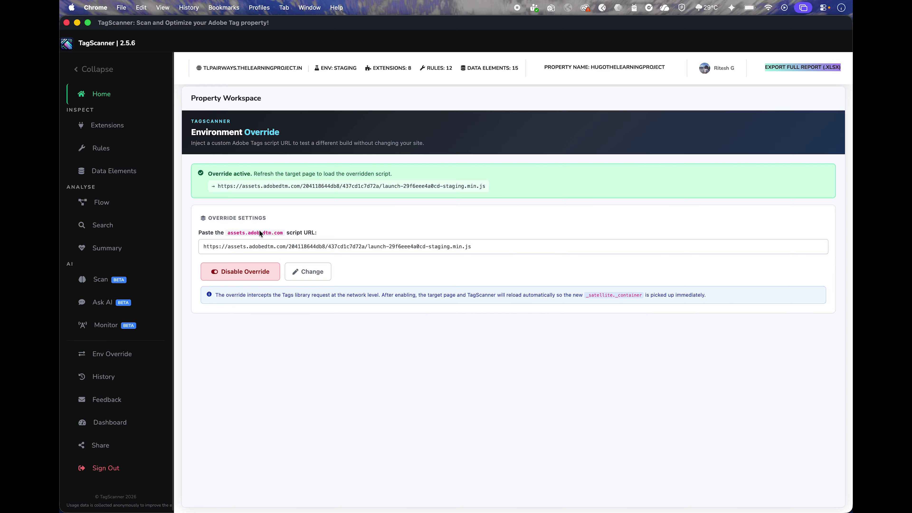
- Highlight the environment name in the property header and disable the environment override
{"action": "double_click", "coordinate": [340, 68]}
{"action": "left_click", "coordinate": [236, 273]}
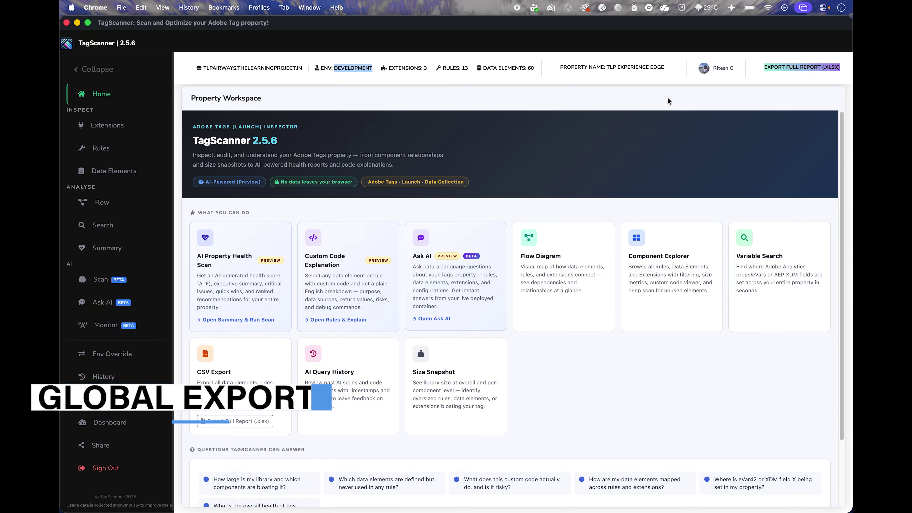
- Export the full property report and open TLP Experience Edge_tagScanner (3).xlsx in Excel from the Downloads folder
{"action": "left_click", "coordinate": [779, 68]}
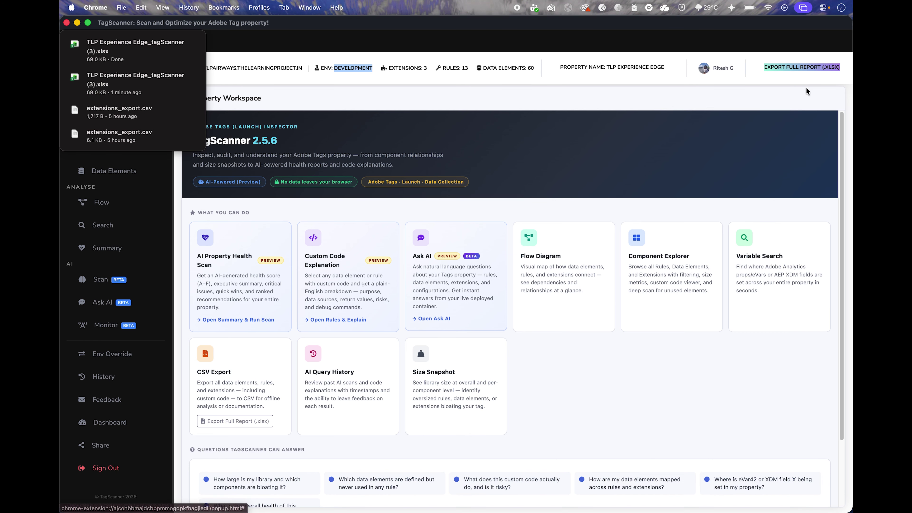
{"action": "left_click", "coordinate": [173, 45]}
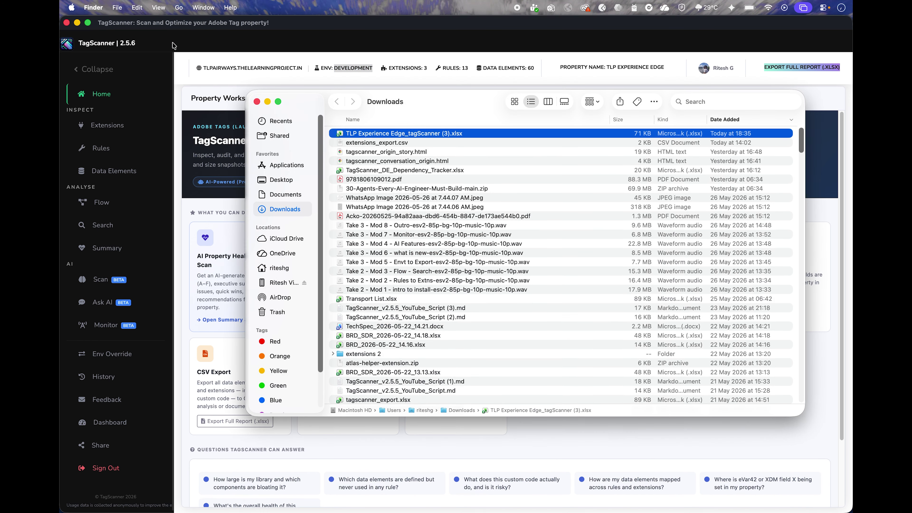
{"action": "double_click", "coordinate": [381, 134]}
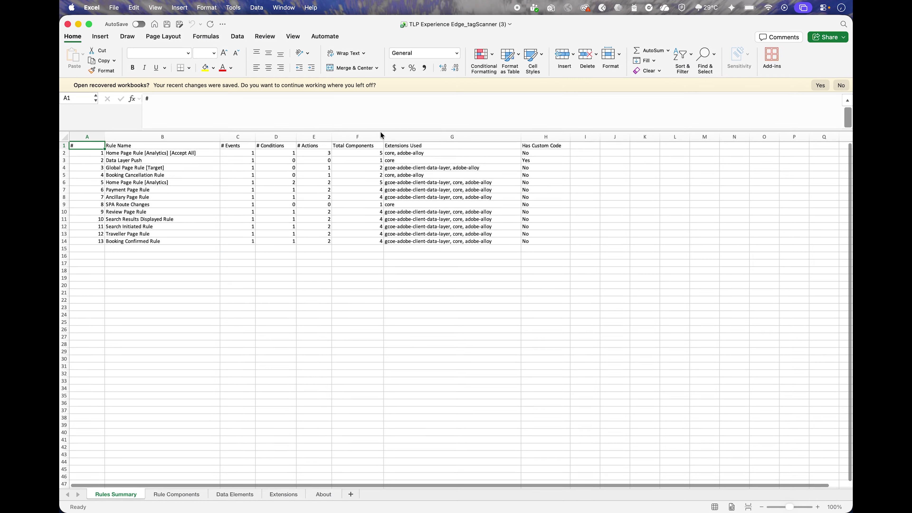
- Review the Rules Summary sheet and the Data Layer Push rule's code snippet on the Rule Components sheet
{"action": "left_click", "coordinate": [201, 291]}
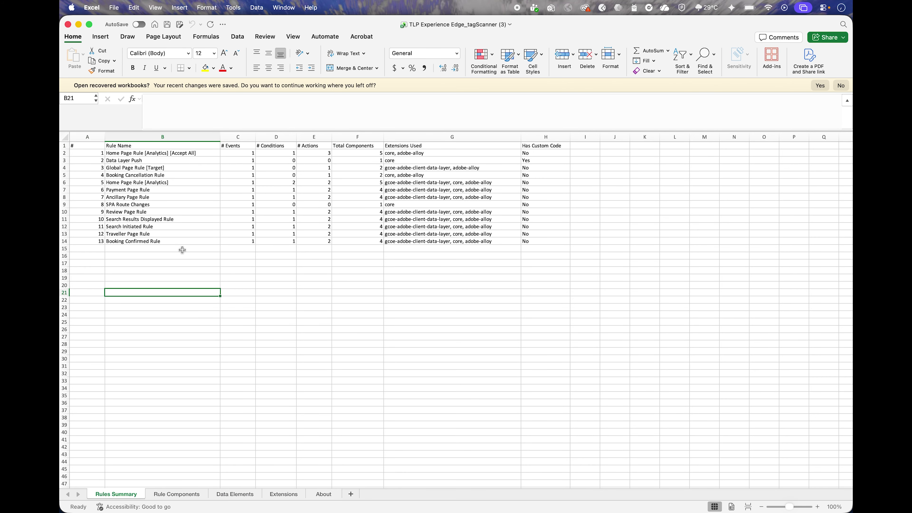
{"action": "left_click", "coordinate": [135, 153]}
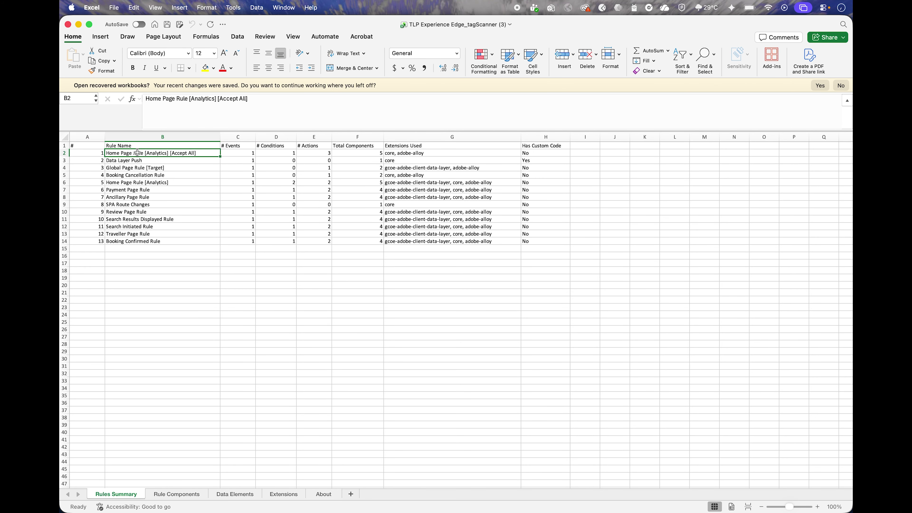
{"action": "left_click", "coordinate": [197, 495]}
{"action": "left_click", "coordinate": [513, 190]}
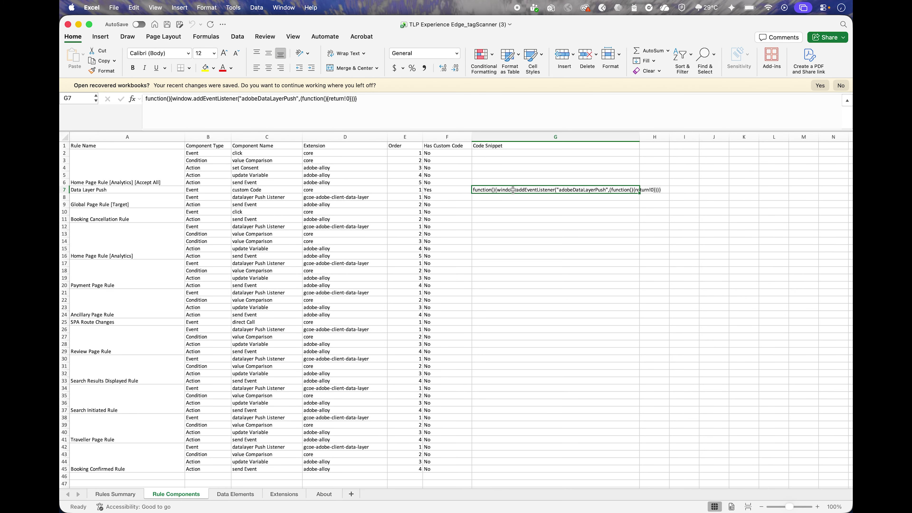
- Inspect the code snippets of numberofDays and searchedDestination on the Data Elements sheet
{"action": "left_click", "coordinate": [245, 494]}
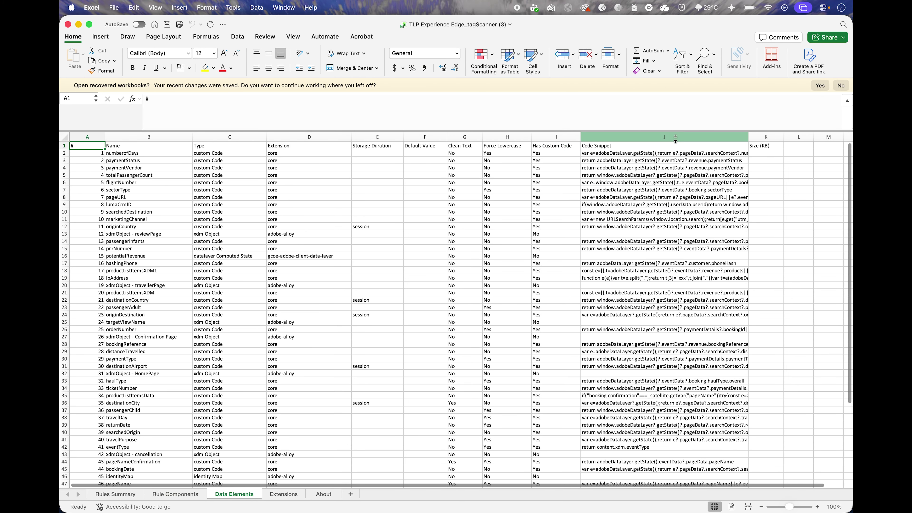
{"action": "left_click", "coordinate": [670, 152]}
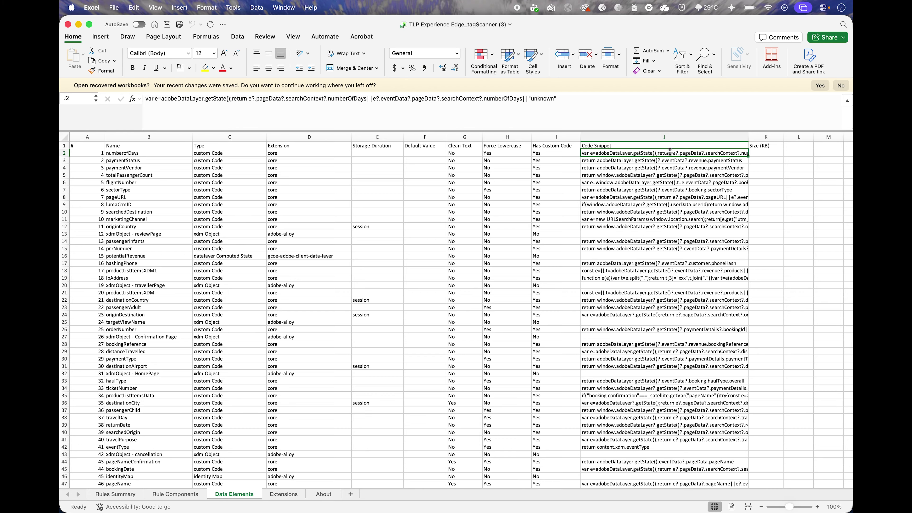
{"action": "left_click", "coordinate": [627, 211]}
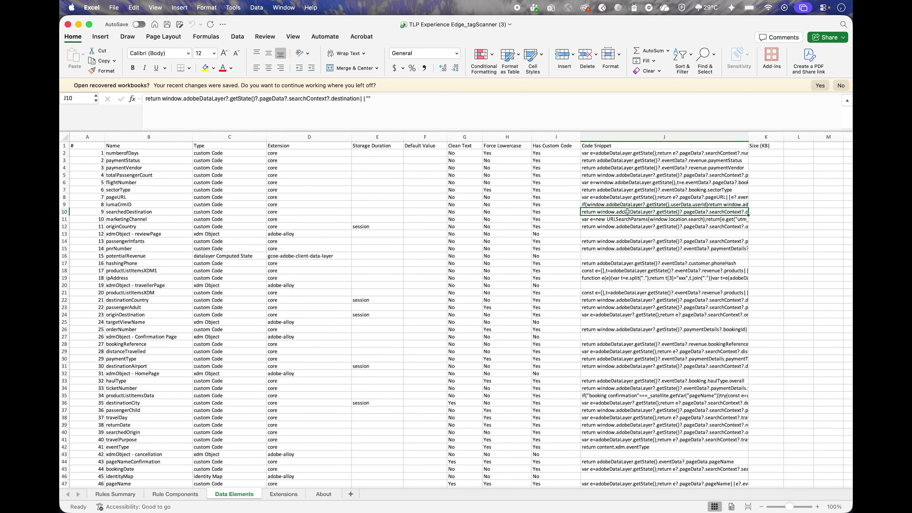
- Inspect the settings summaries of the adobe-alloy and gcoe-adobe-client-data-layer extensions, and return to the Rules Summary sheet
{"action": "left_click", "coordinate": [278, 495]}
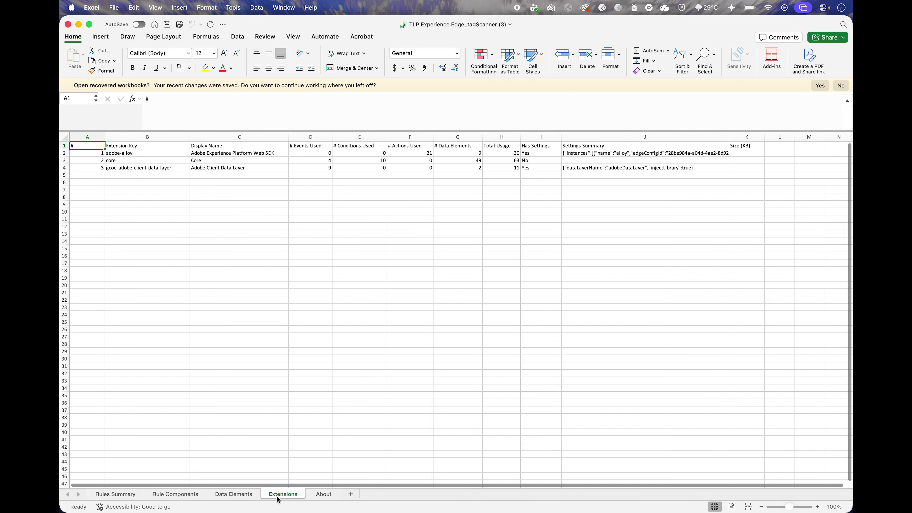
{"action": "left_click", "coordinate": [625, 154]}
{"action": "left_click", "coordinate": [617, 167]}
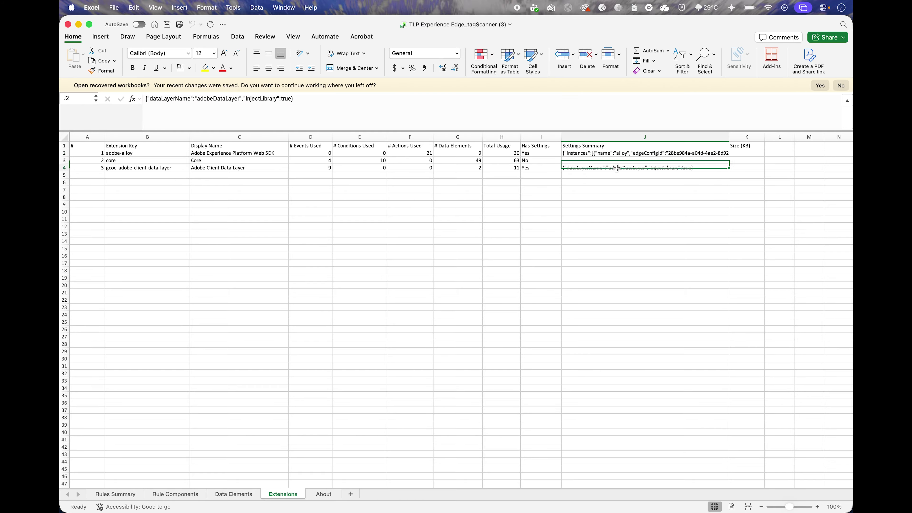
{"action": "left_click", "coordinate": [117, 496]}
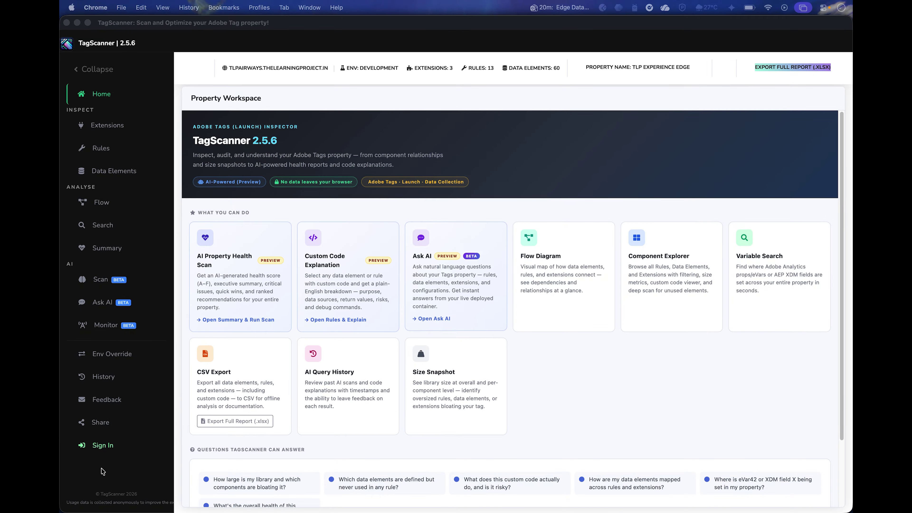
- Sign in to TagScanner with the listed Google account and open the History page
{"action": "left_click", "coordinate": [100, 447]}
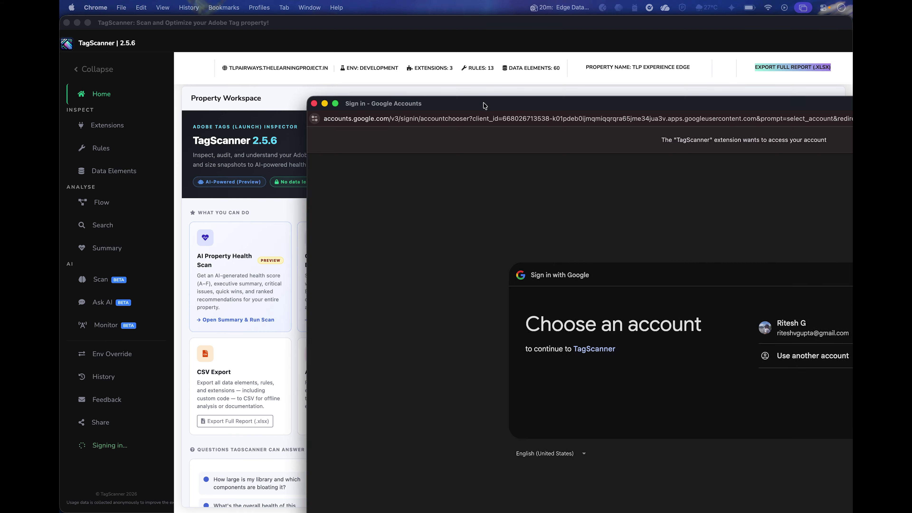
{"action": "double_click", "coordinate": [505, 104]}
{"action": "left_click", "coordinate": [495, 252]}
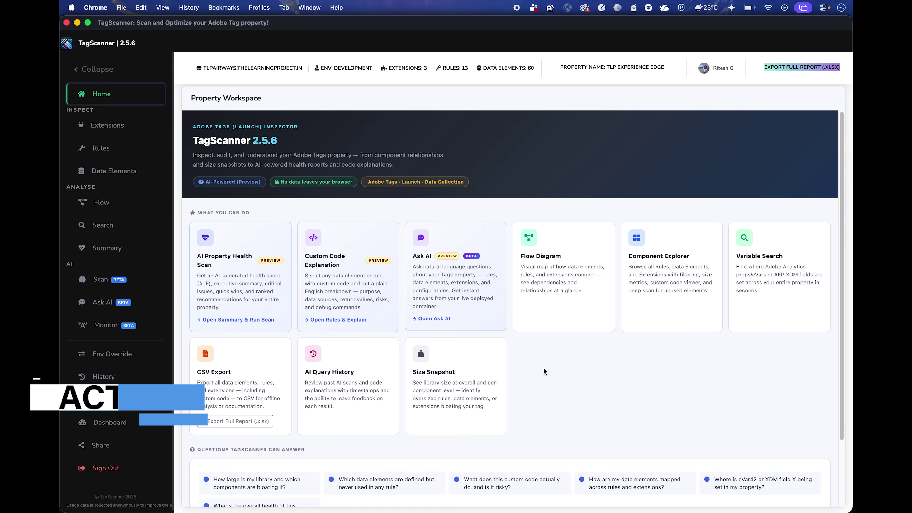
{"action": "left_click", "coordinate": [104, 376]}
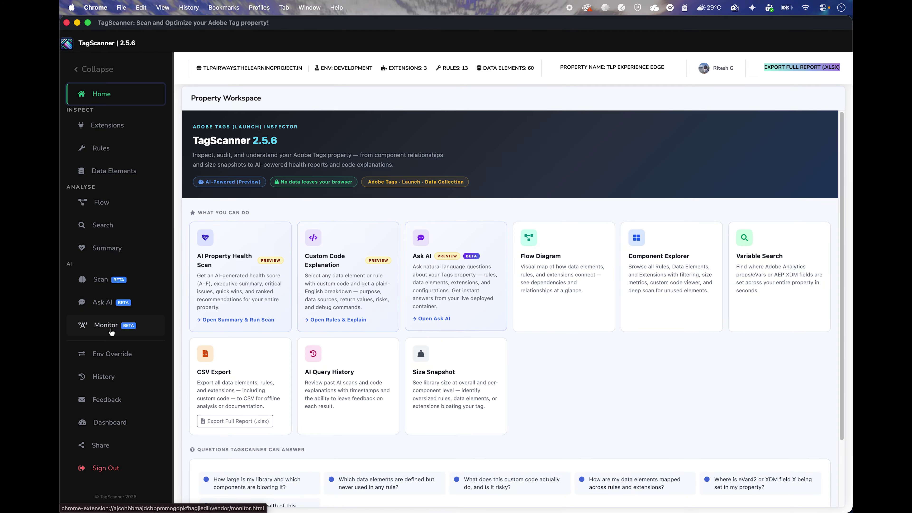
- Start AI monitoring of the TLP Experience Edge property and simulate a deploy
{"action": "left_click", "coordinate": [112, 332]}
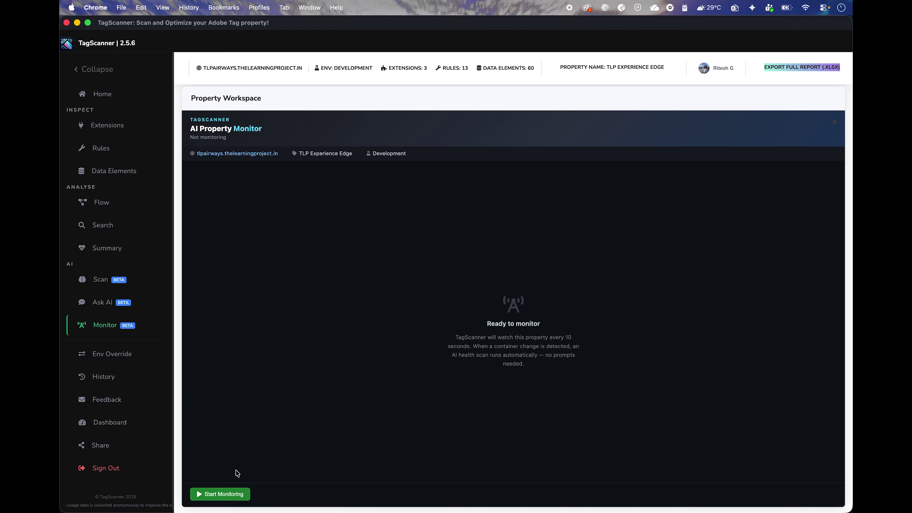
{"action": "left_click", "coordinate": [230, 497]}
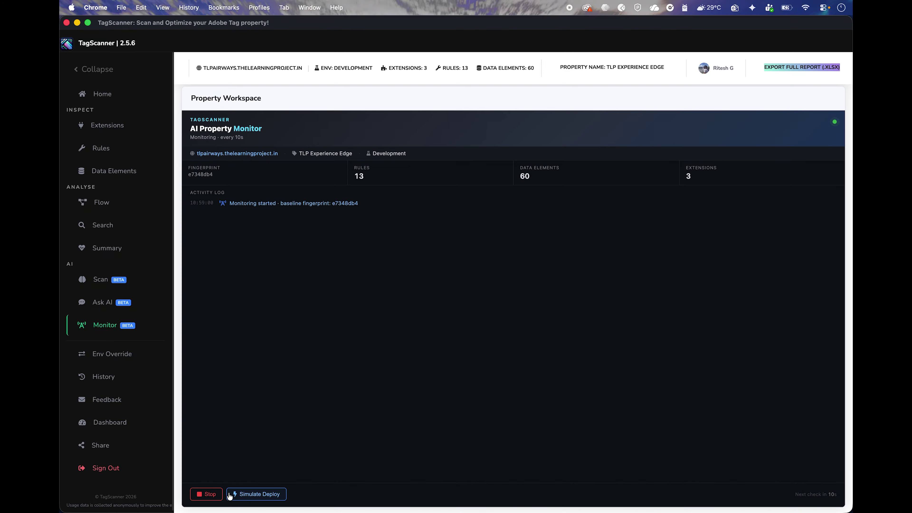
{"action": "left_click", "coordinate": [241, 495]}
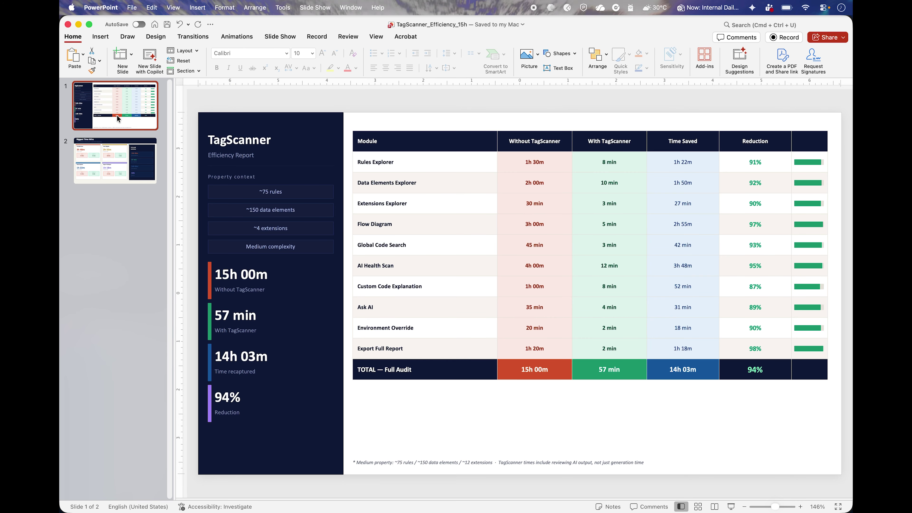
- View the Biggest Time Wins slide of the TagScanner efficiency presentation and switch back to TagScanner
{"action": "left_click", "coordinate": [109, 157]}
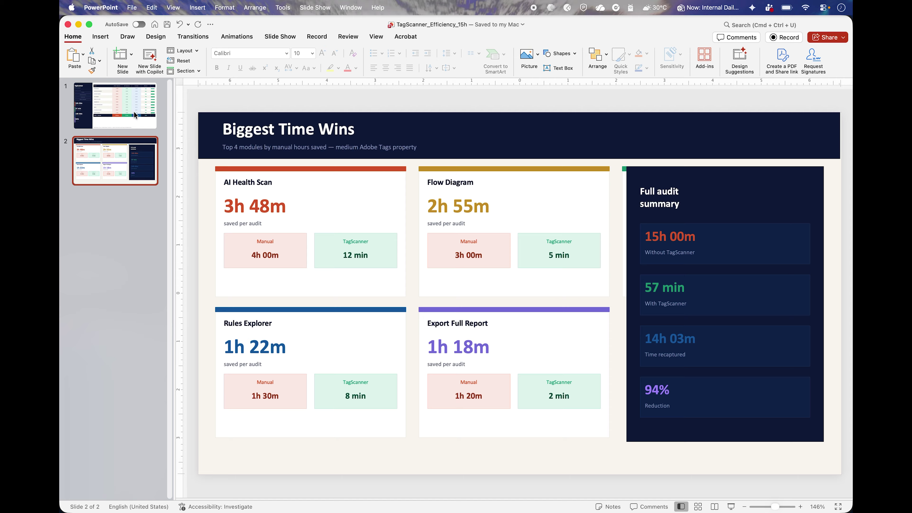
{"action": "key", "text": "super+Tab"}
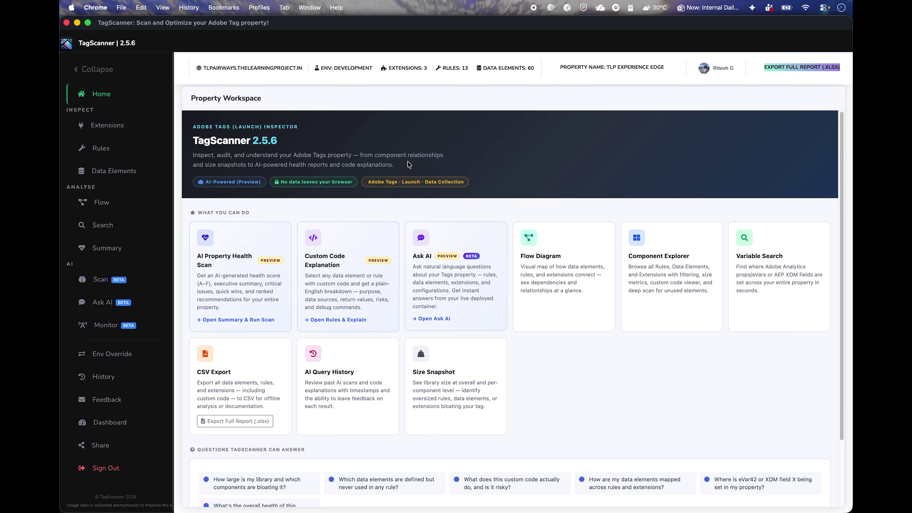
- Switch to TagScanner's Chrome Web Store listing, view its ratings and reviews, and go back to the listing
{"action": "left_click", "coordinate": [310, 7]}
{"action": "left_click", "coordinate": [379, 215]}
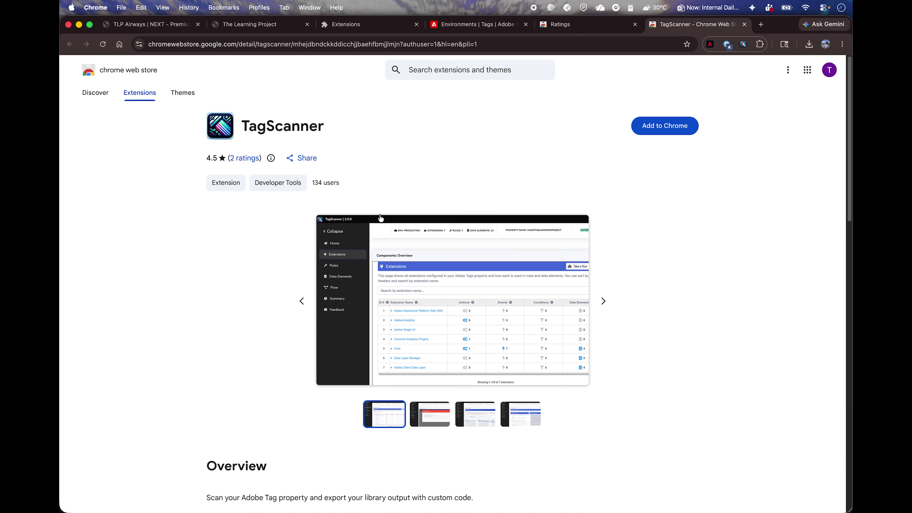
{"action": "left_click", "coordinate": [248, 158]}
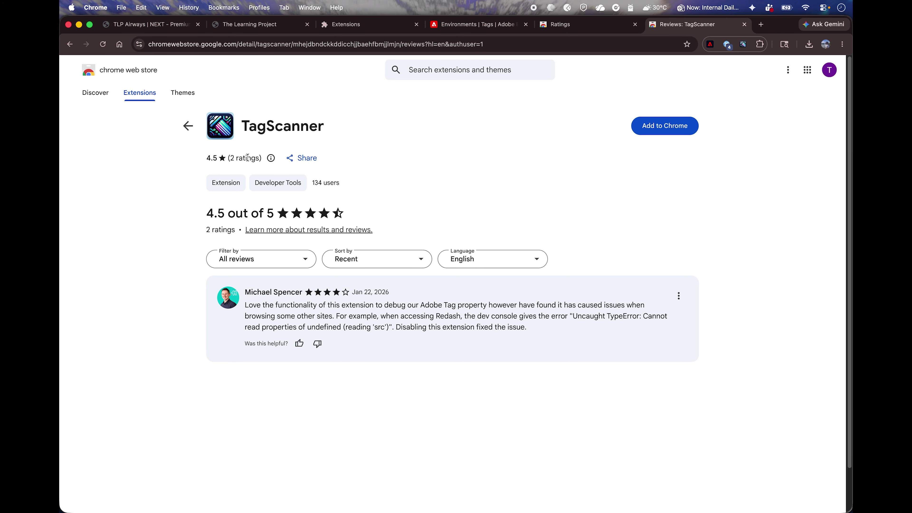
{"action": "left_click", "coordinate": [186, 127]}
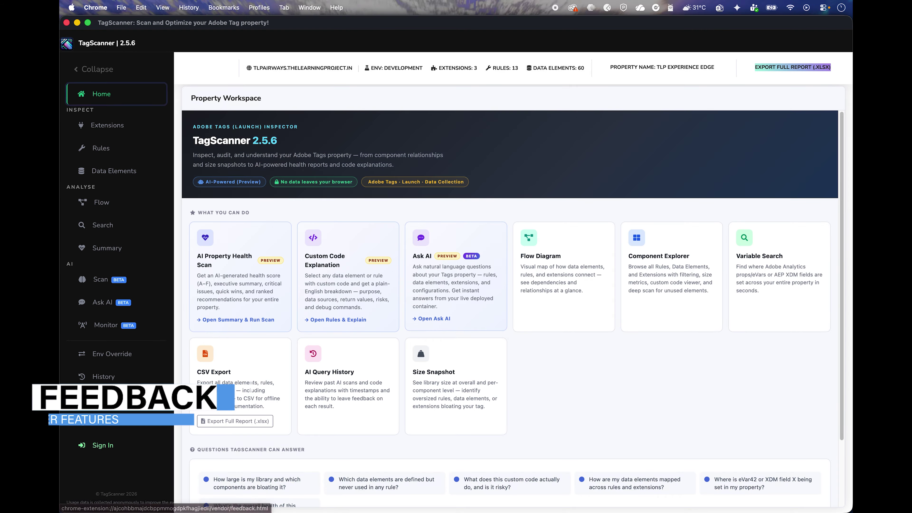
- Open TagScanner's Share Feedback form
{"action": "left_click", "coordinate": [106, 399]}
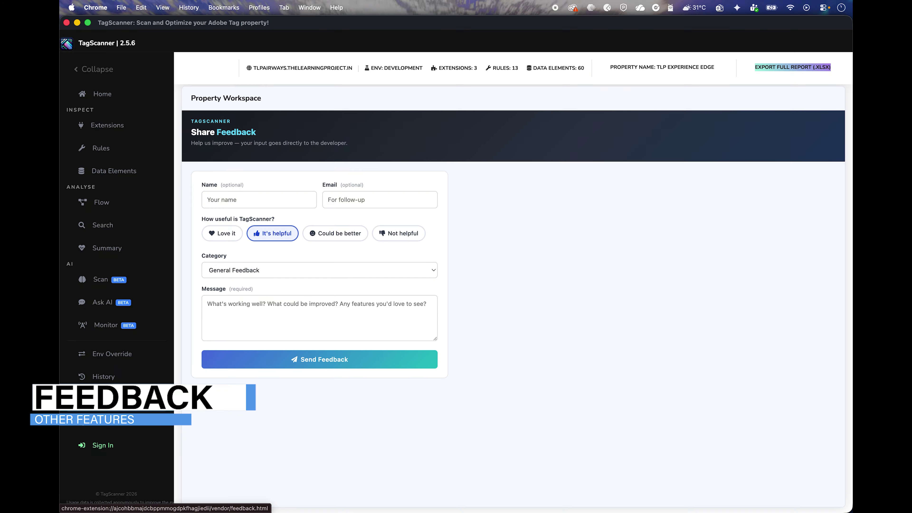